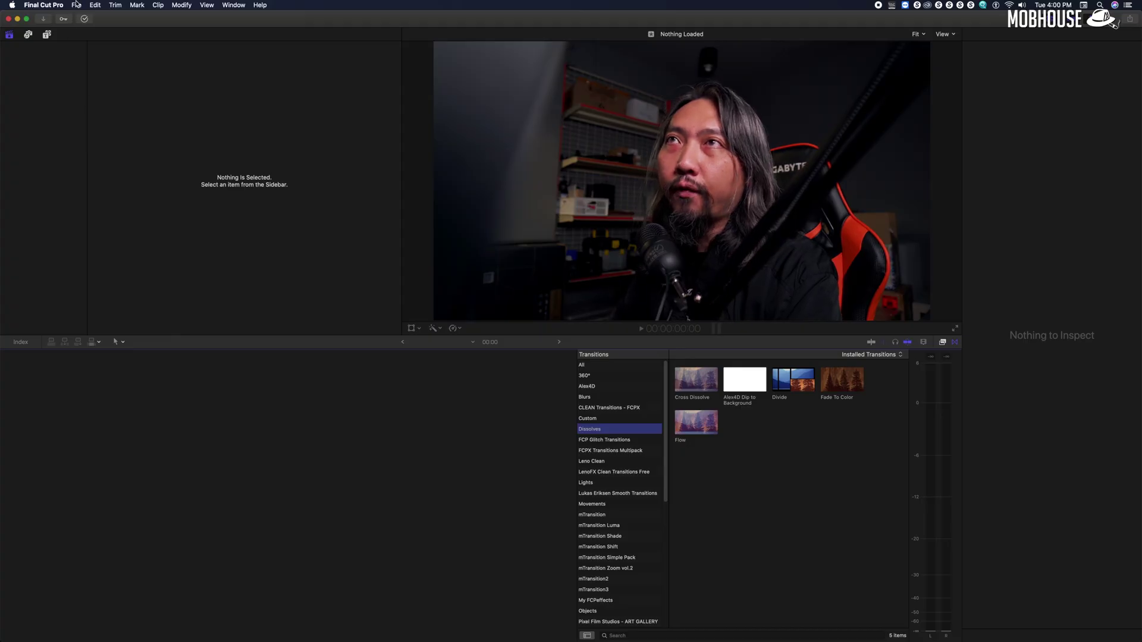
Create a new library called 'Editing Tutorial 1' in Editing Tutorial Ep1 > 001 Project.
click(77, 4)
mouse_move(126, 15)
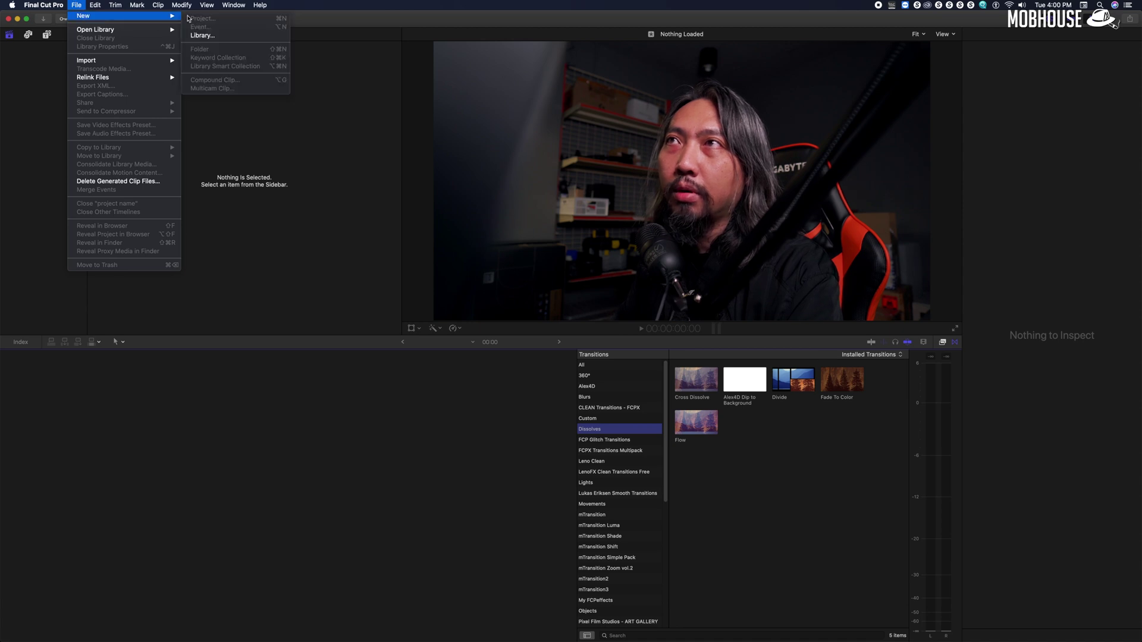
click(202, 35)
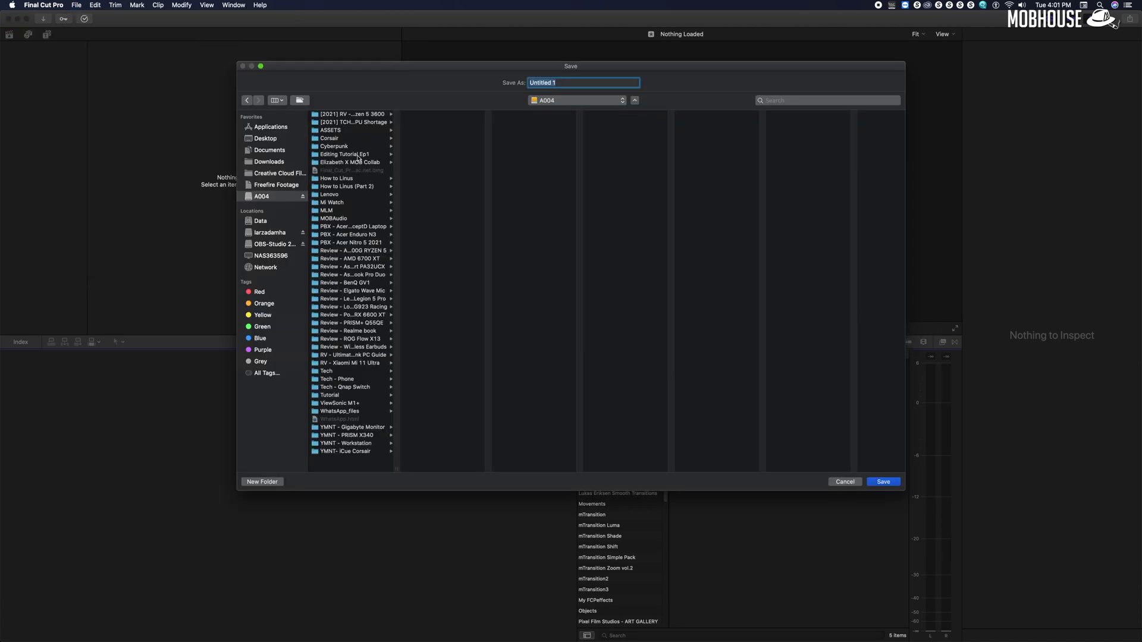
click(366, 156)
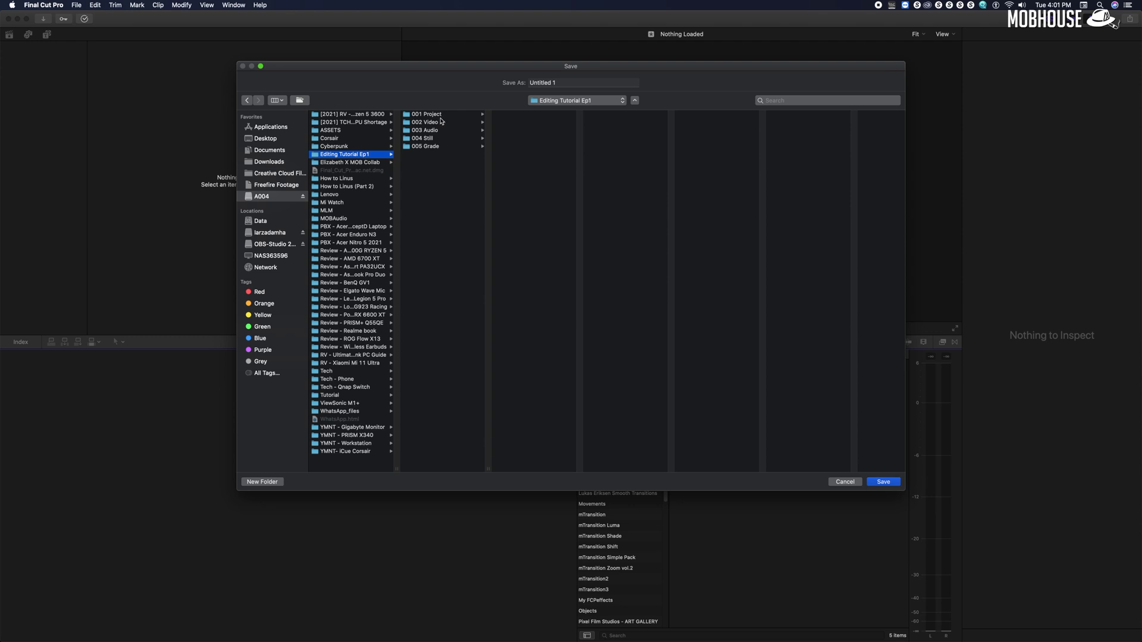
key(Tab)
text(Ed)
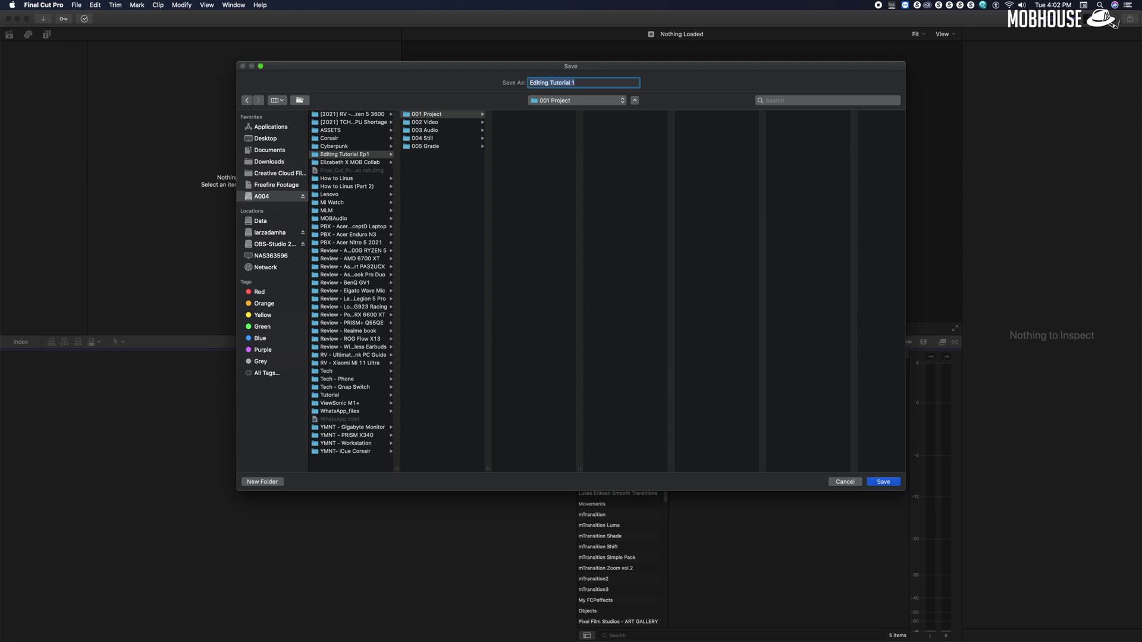
key(Return)
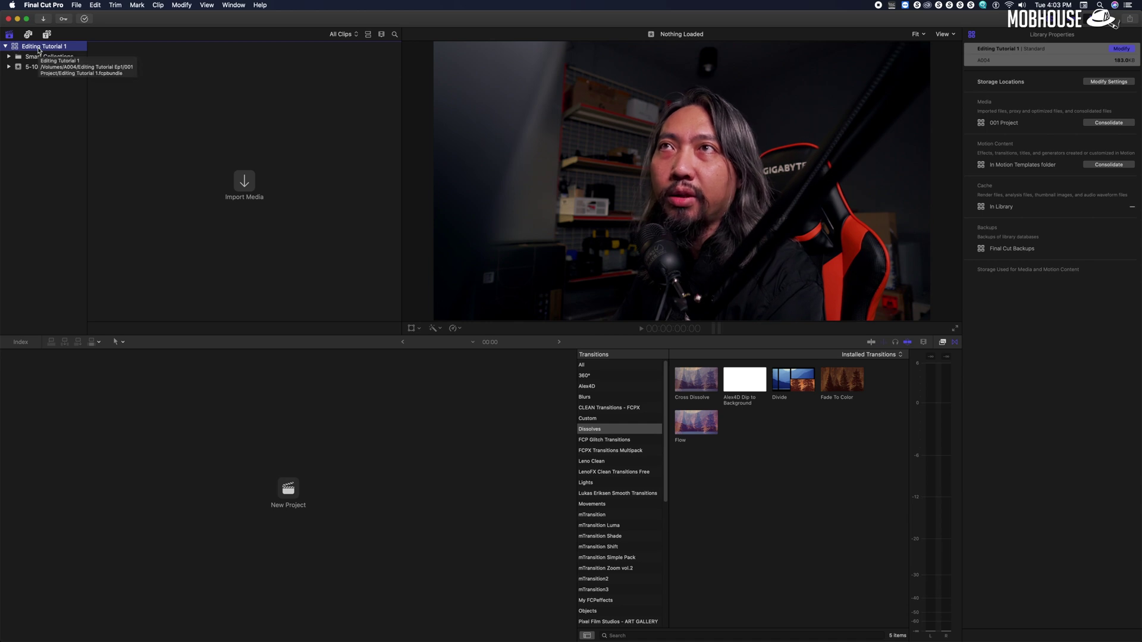
Set the library's media storage location to the 002 Video folder.
click(1100, 82)
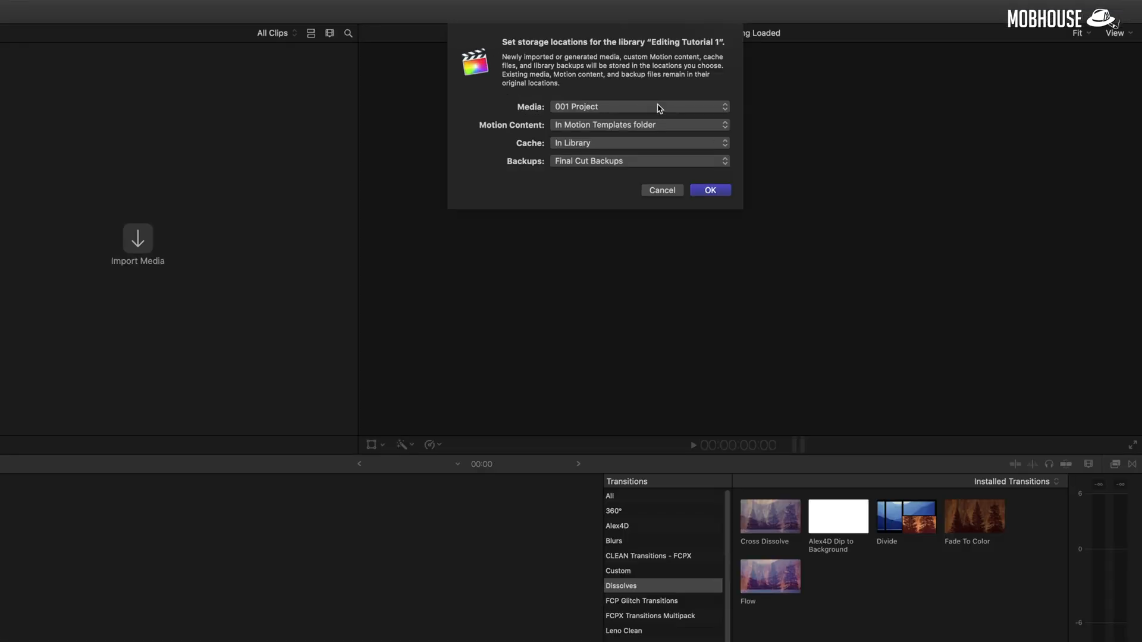
click(659, 109)
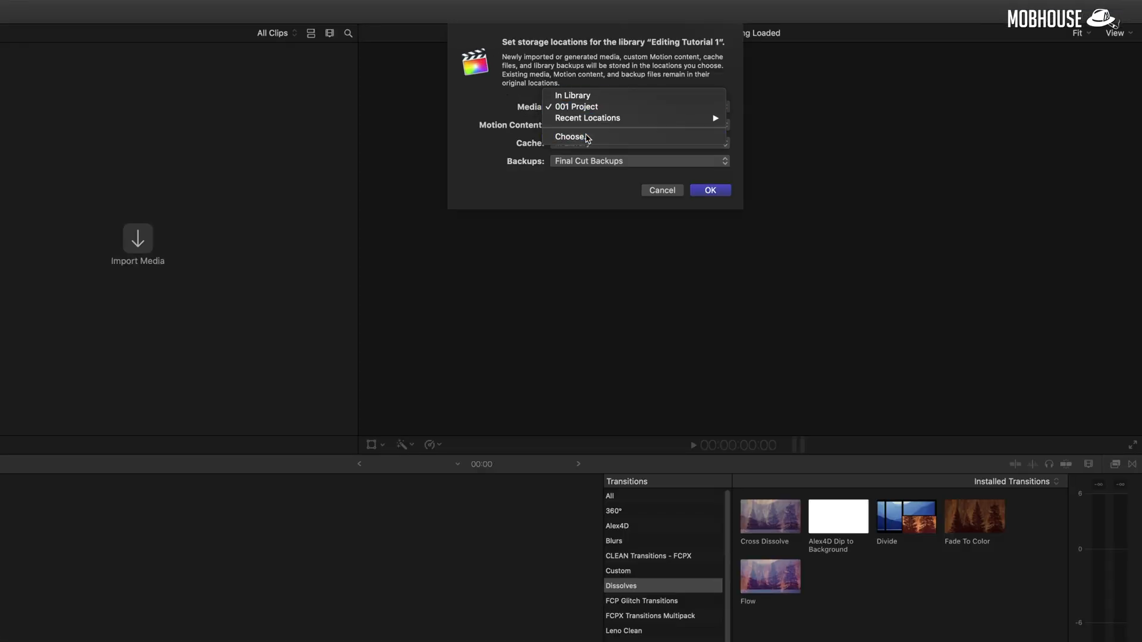
click(580, 139)
click(406, 123)
click(1012, 625)
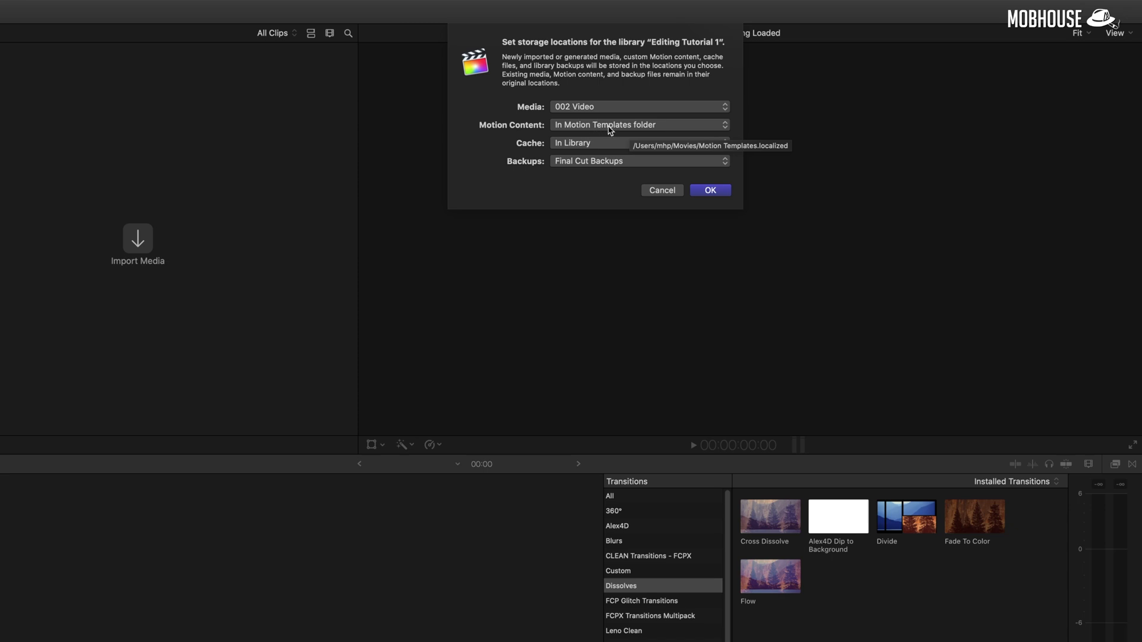
Set both the cache and backup locations to the 001 Project folder.
click(585, 143)
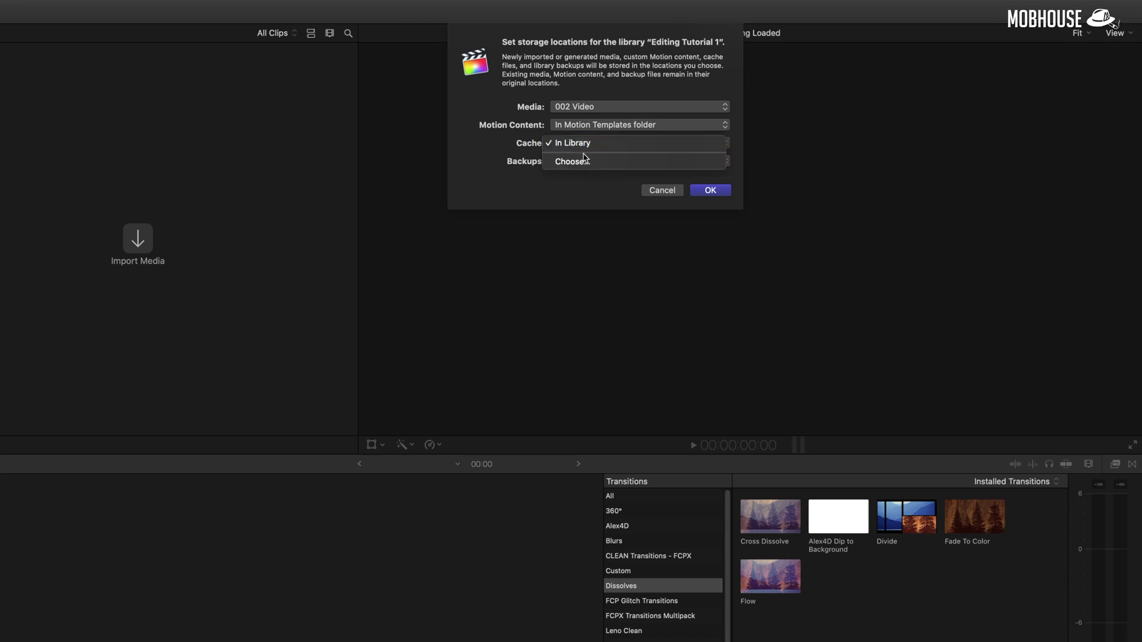
click(587, 160)
click(441, 114)
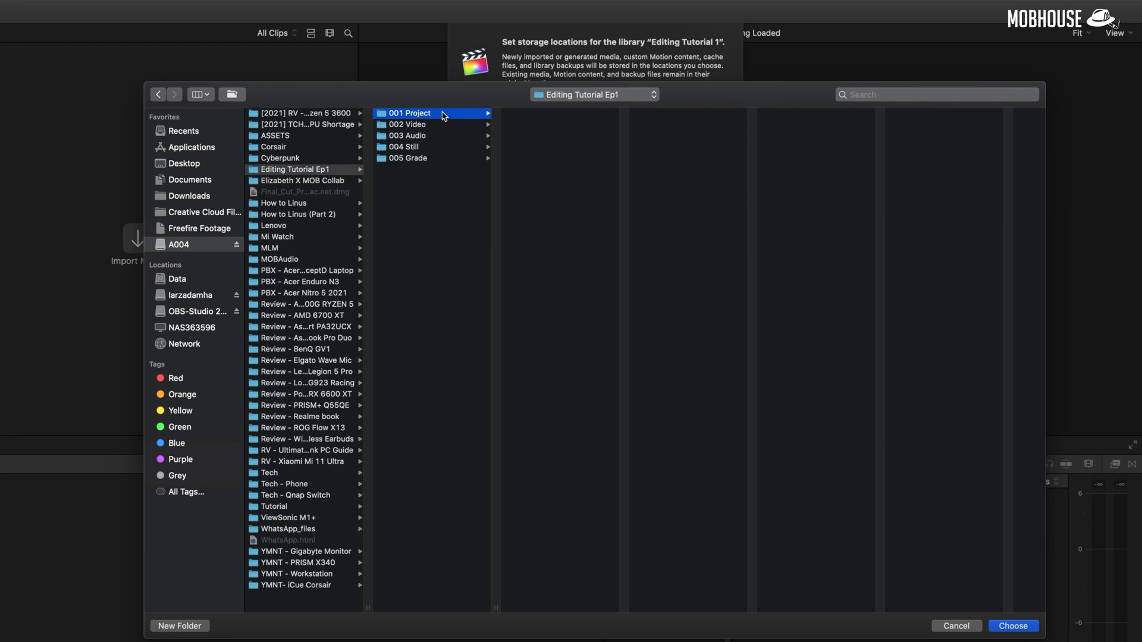
click(1012, 626)
click(585, 161)
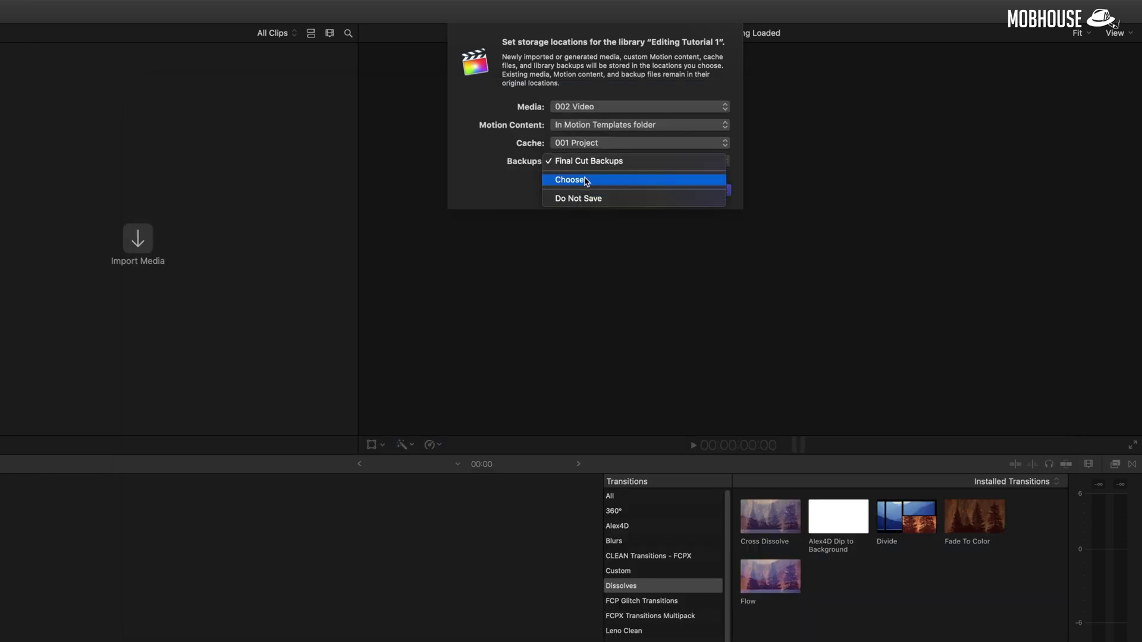
click(588, 180)
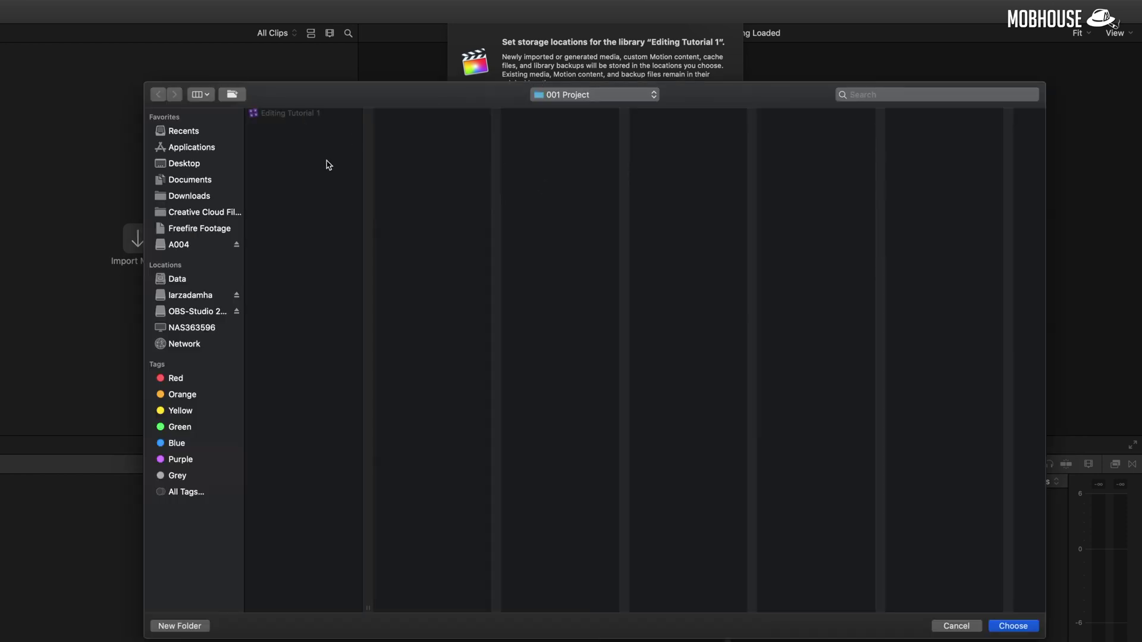
click(1012, 626)
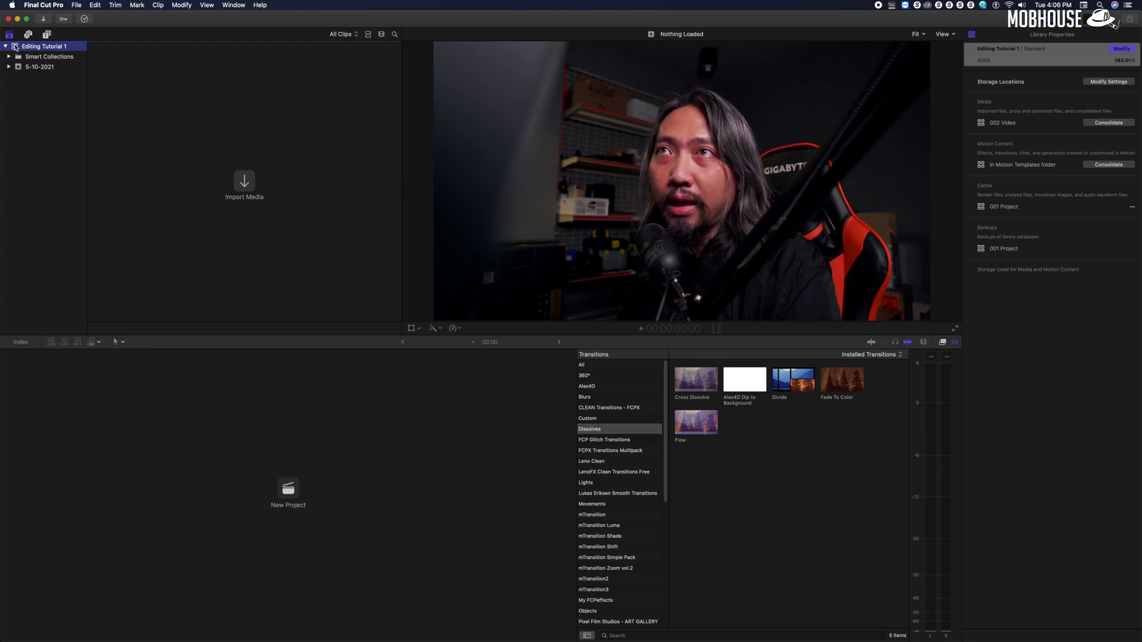
Add new events named Acam and Audio to the library.
right_click(15, 47)
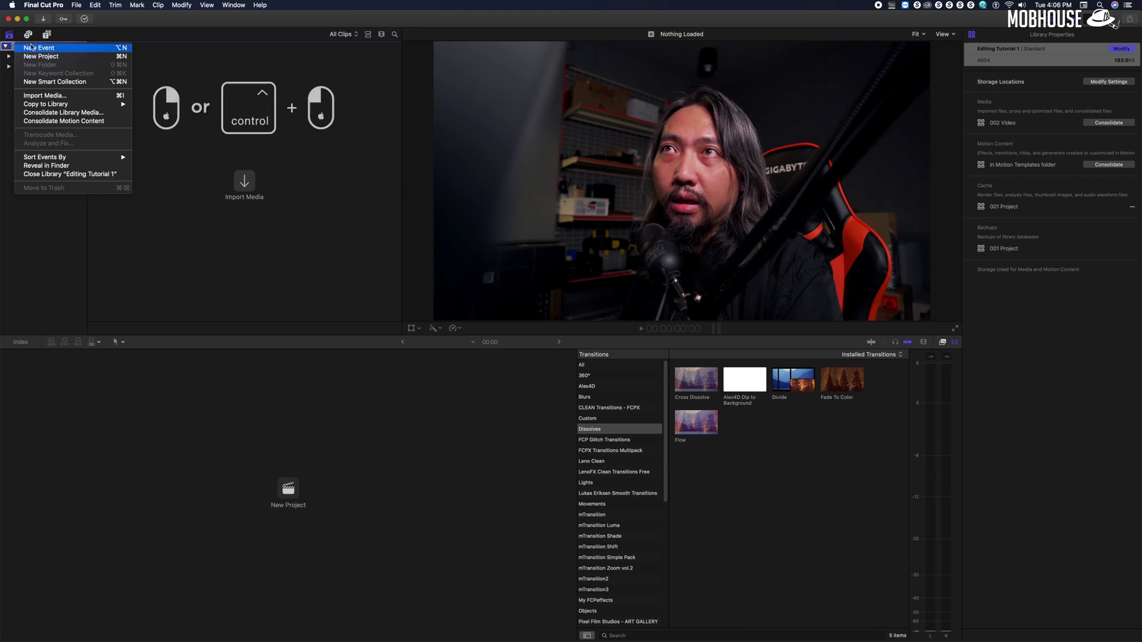
click(34, 58)
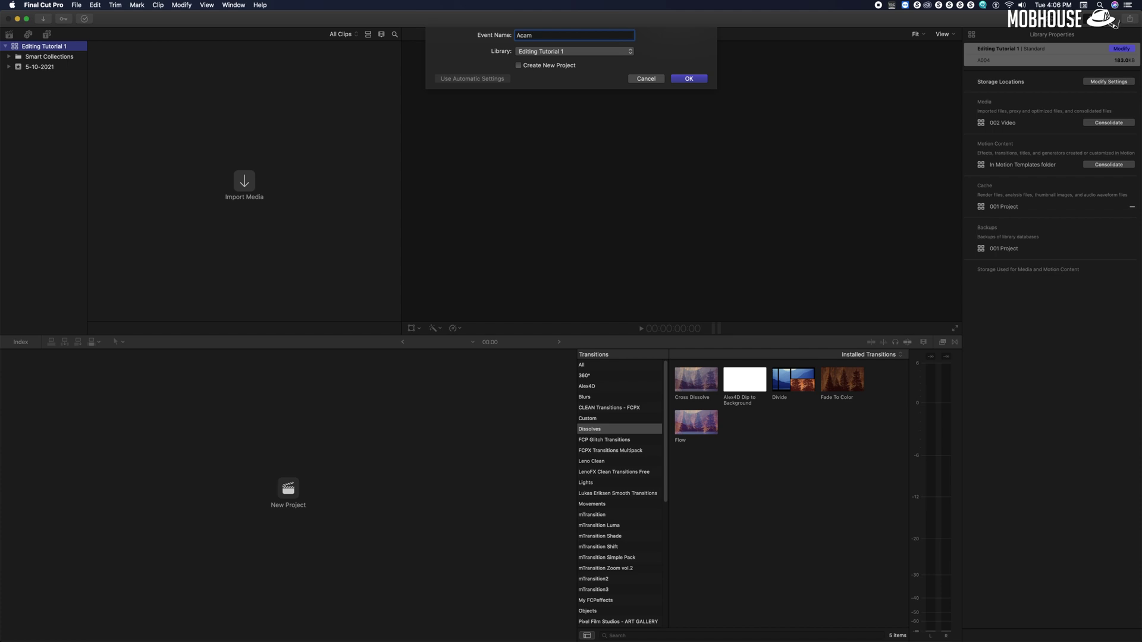
key(Return)
right_click(23, 45)
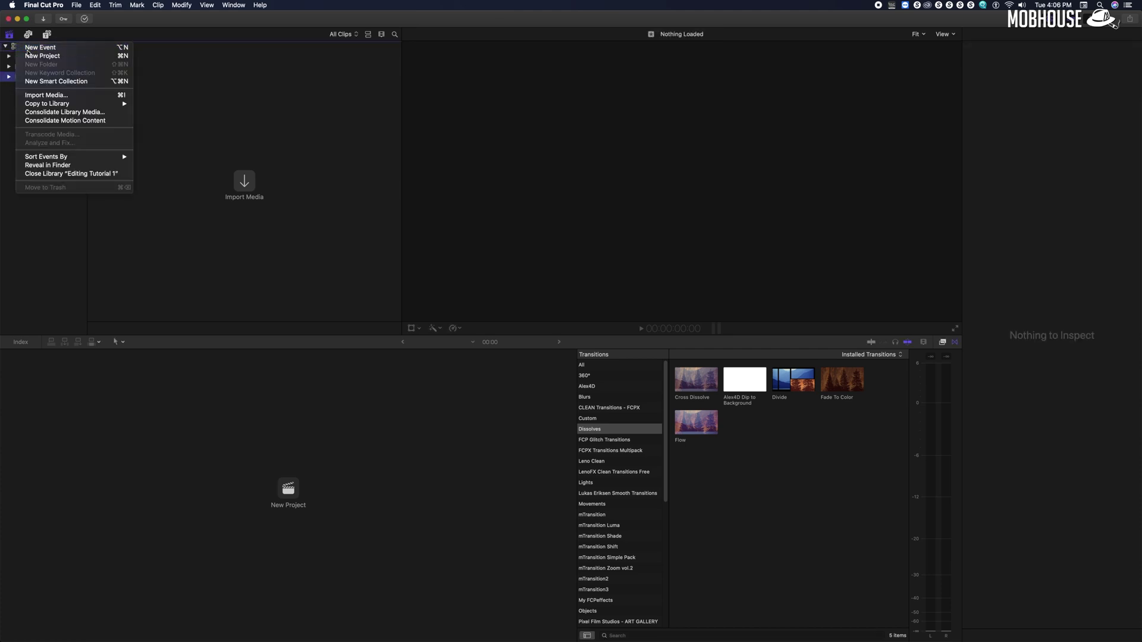
click(37, 48)
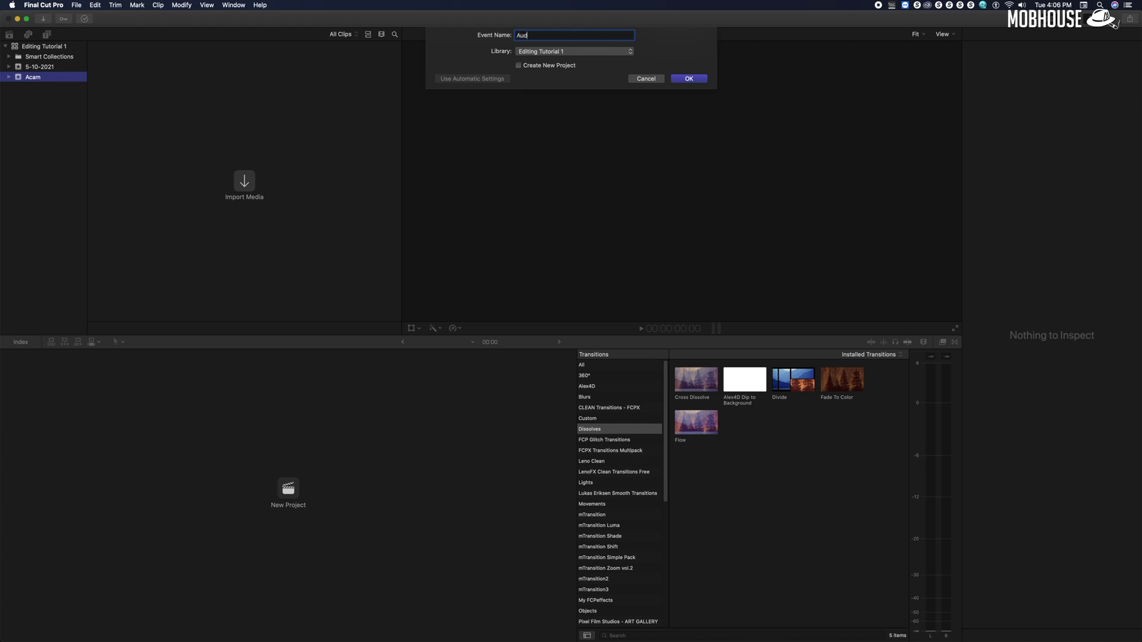
key(Return)
Add two more events named GFX and Music.
right_click(19, 45)
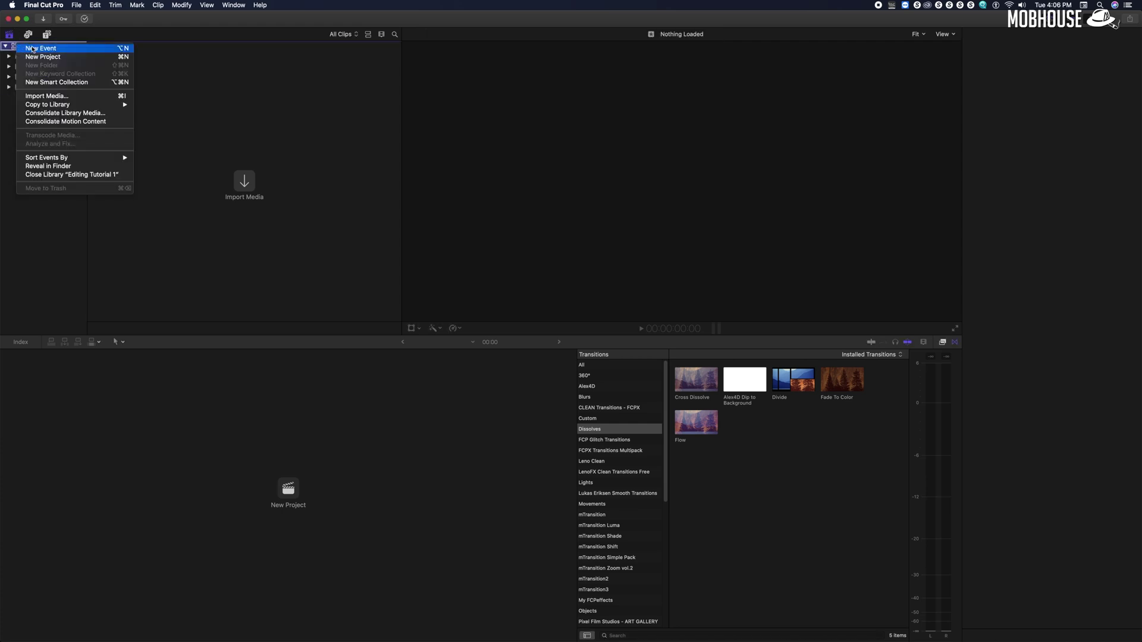
click(46, 49)
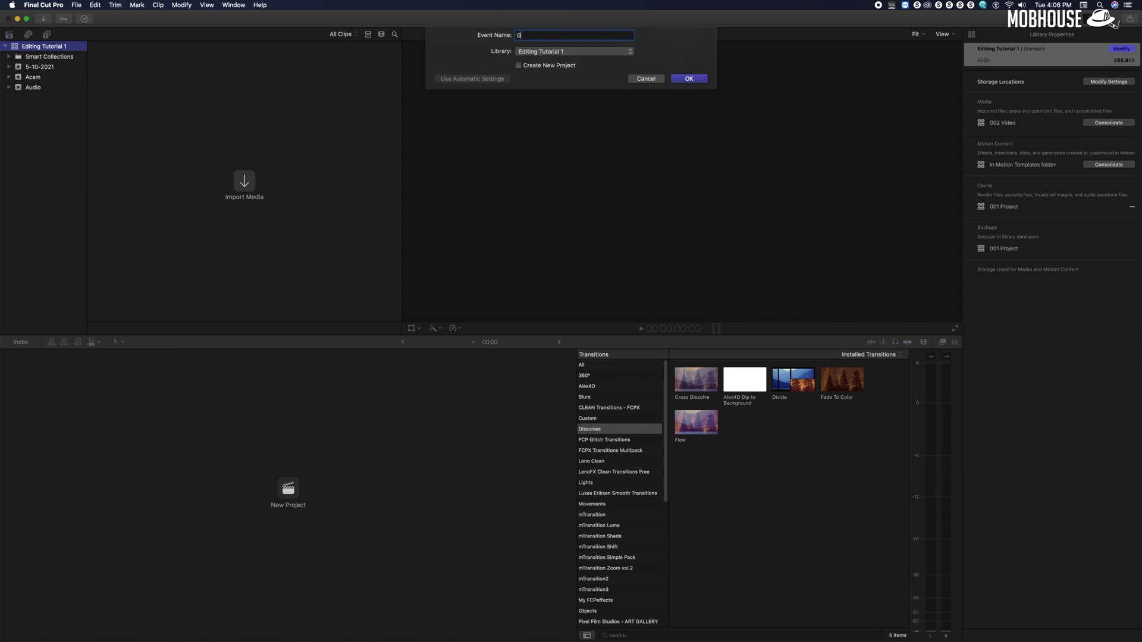
key(Return)
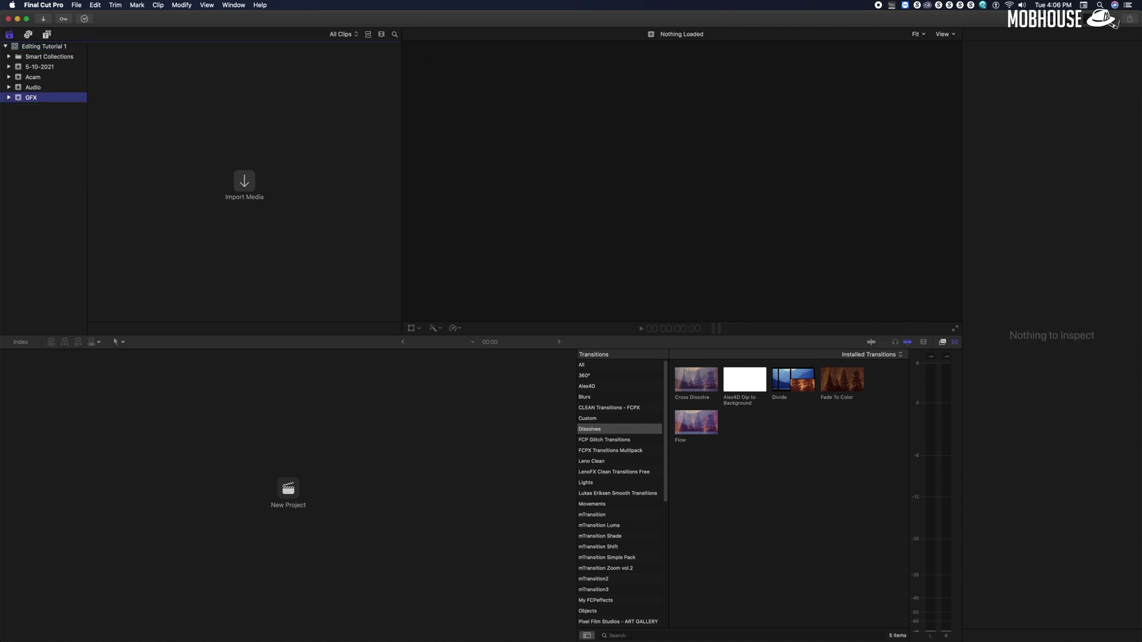
right_click(26, 47)
click(28, 50)
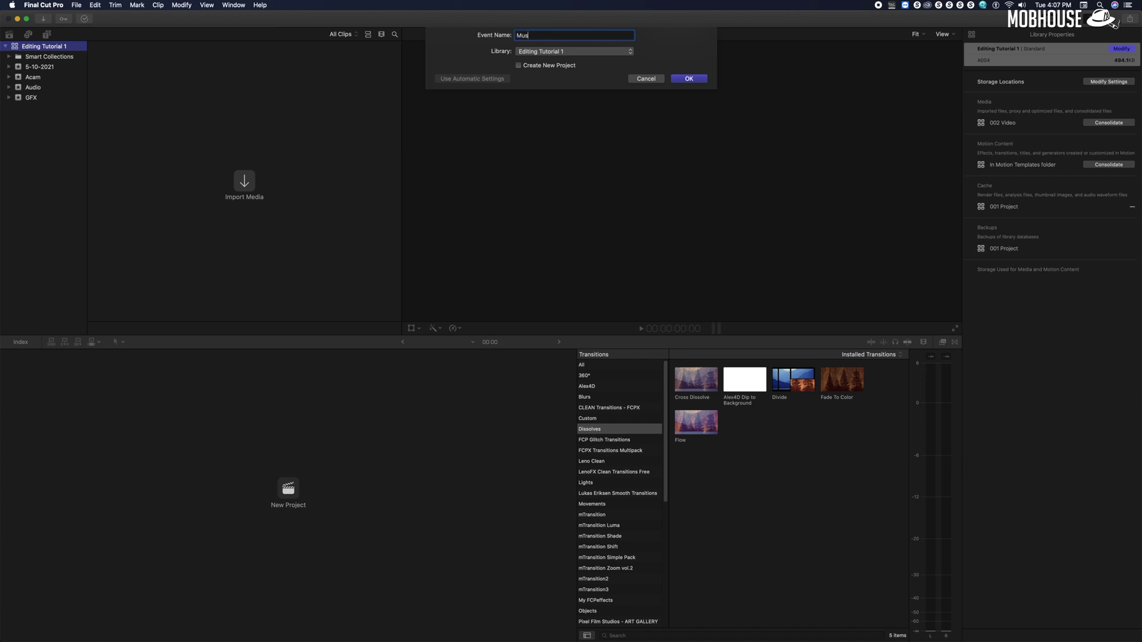
key(Return)
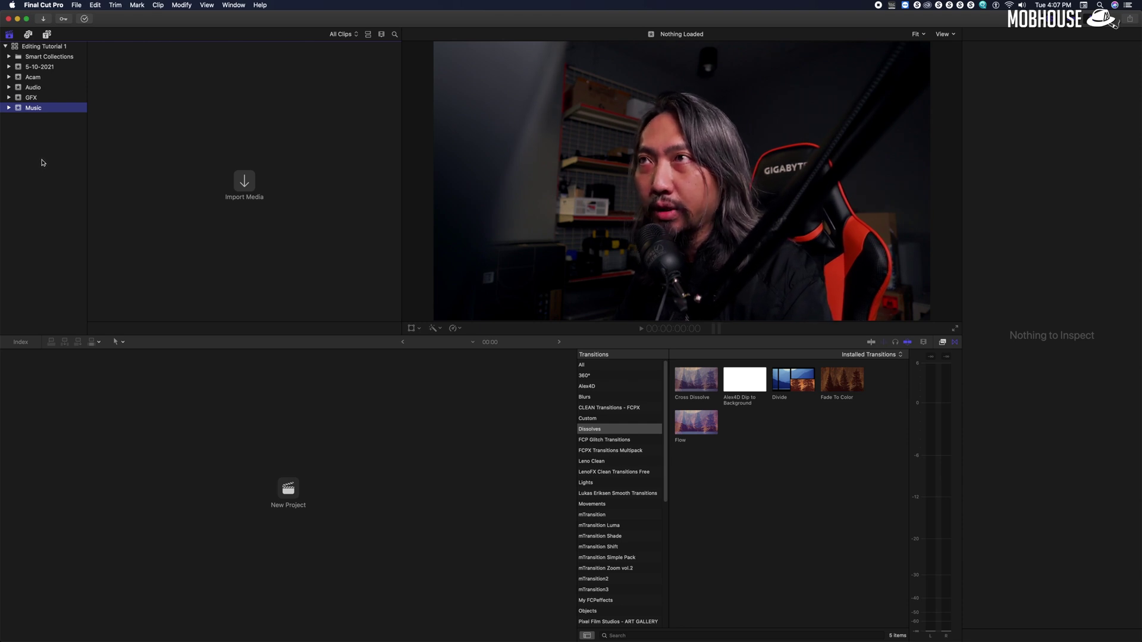
Drag seven MP4 clips from the Finder CLIP folder into the Acam event.
click(35, 76)
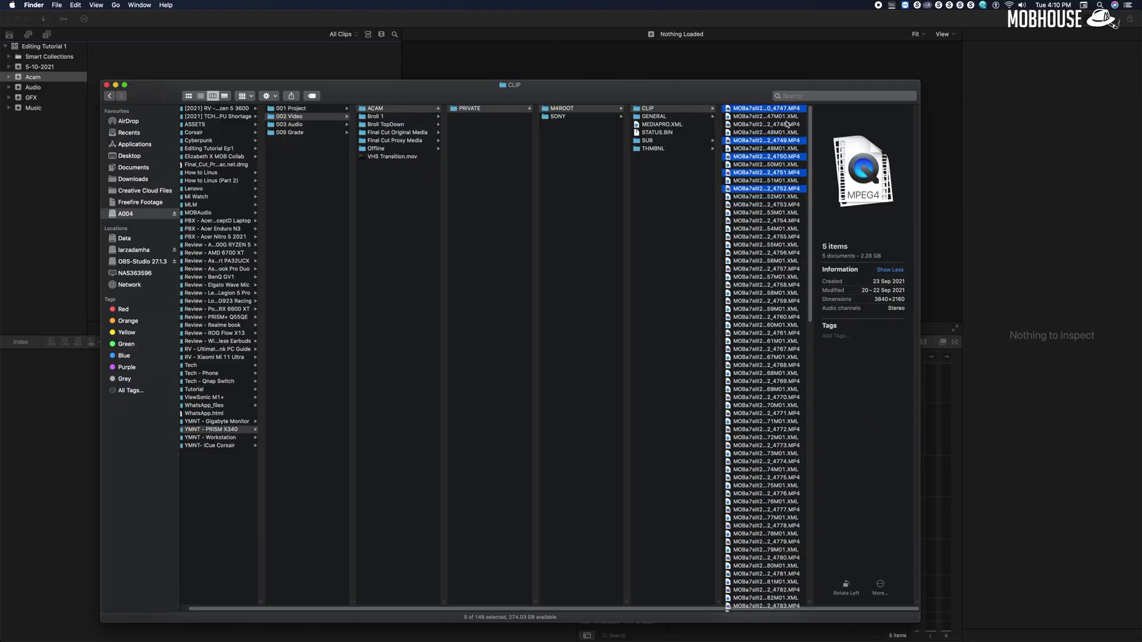
super+click(787, 125)
super+click(798, 206)
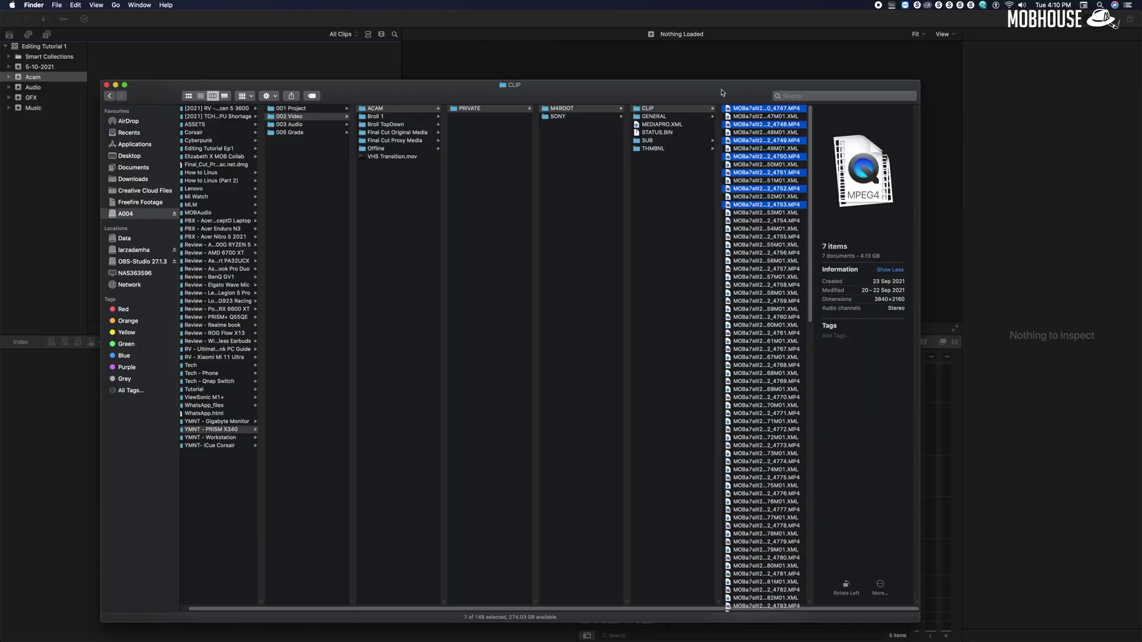
drag(722, 92, 151, 132)
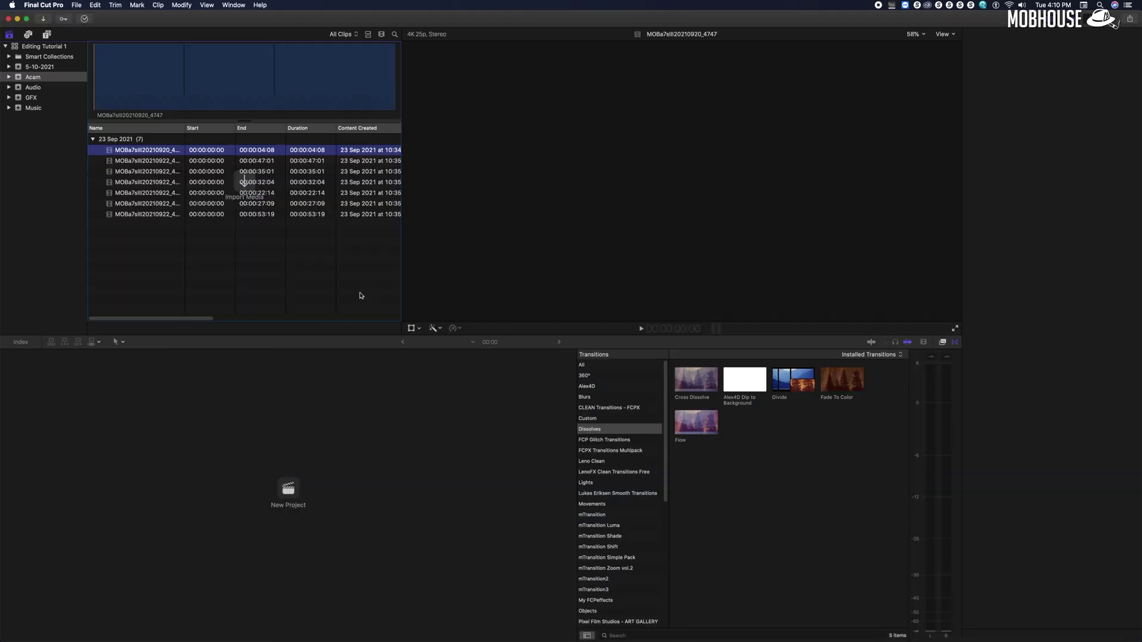
Import a further range of clips into Acam through Import Media.
right_click(17, 77)
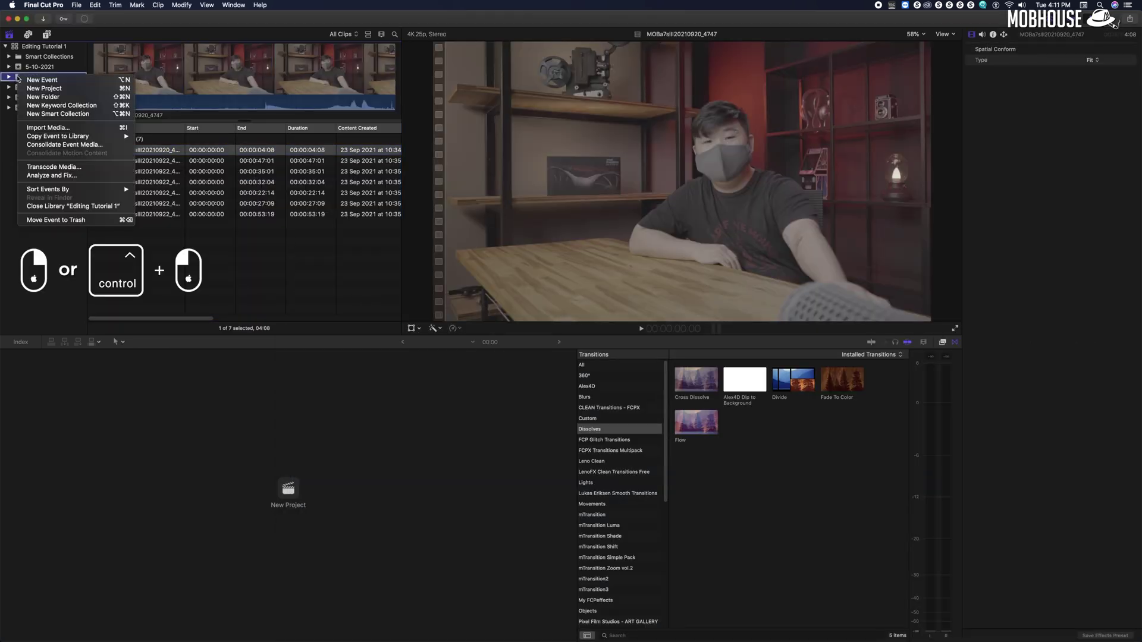
click(48, 127)
shift+click(532, 382)
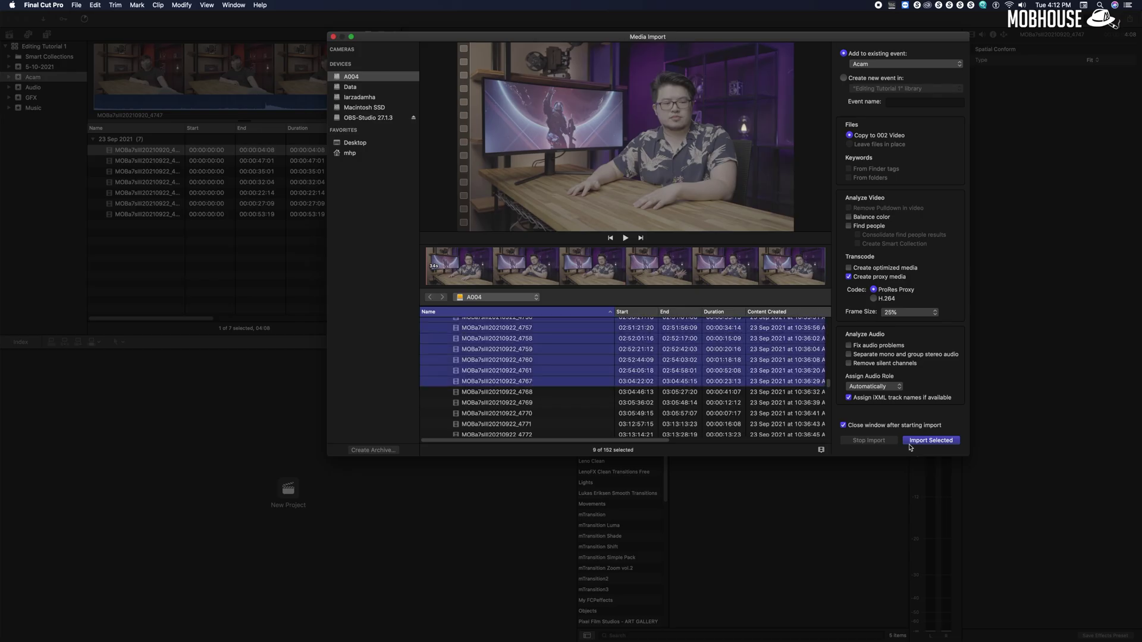
click(931, 440)
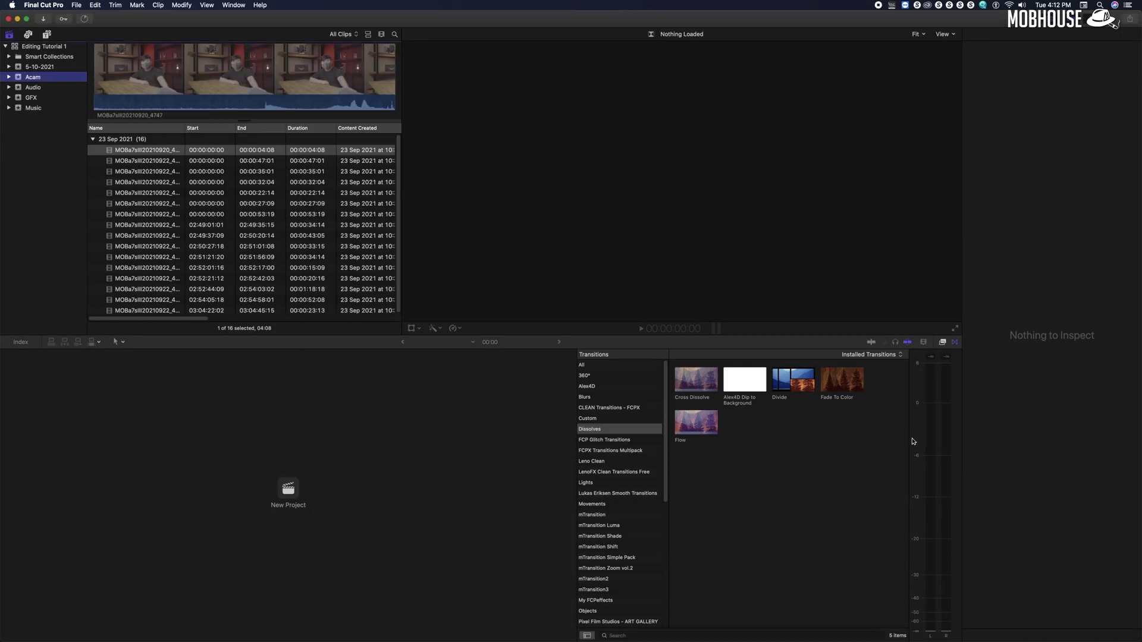
Add a new event named Timelines to the library.
right_click(14, 46)
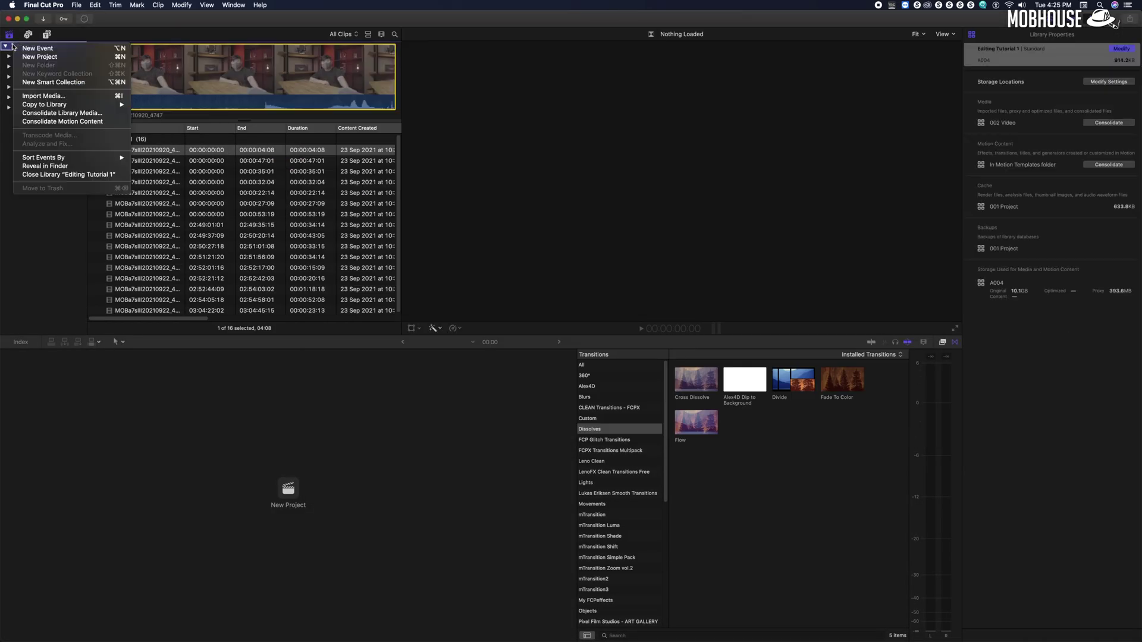
click(37, 48)
text(Timelines)
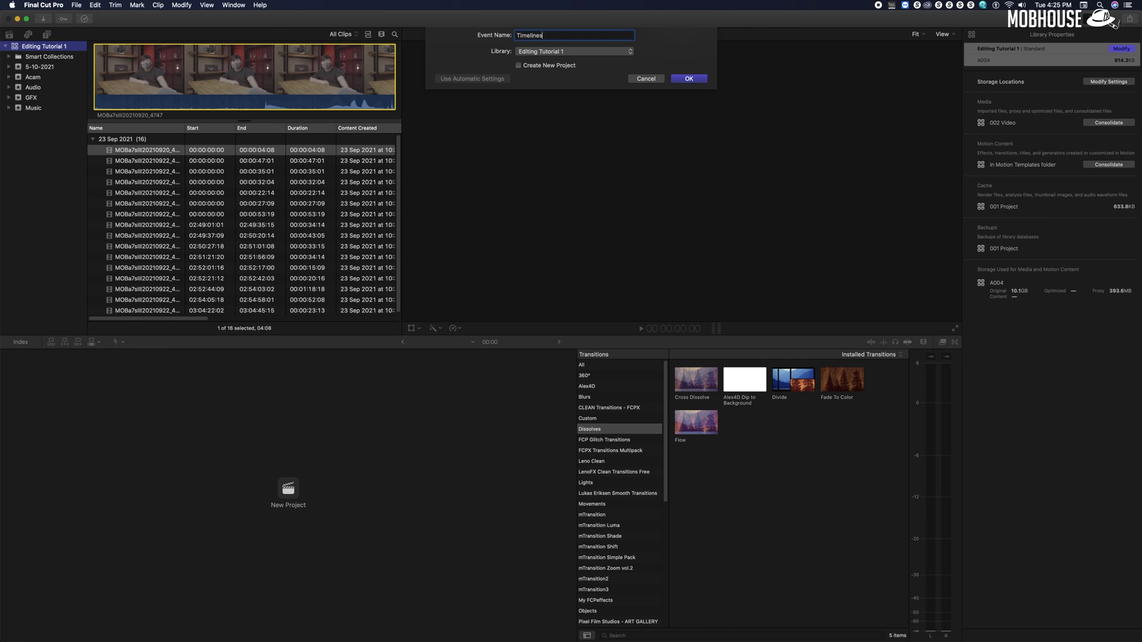
key(Return)
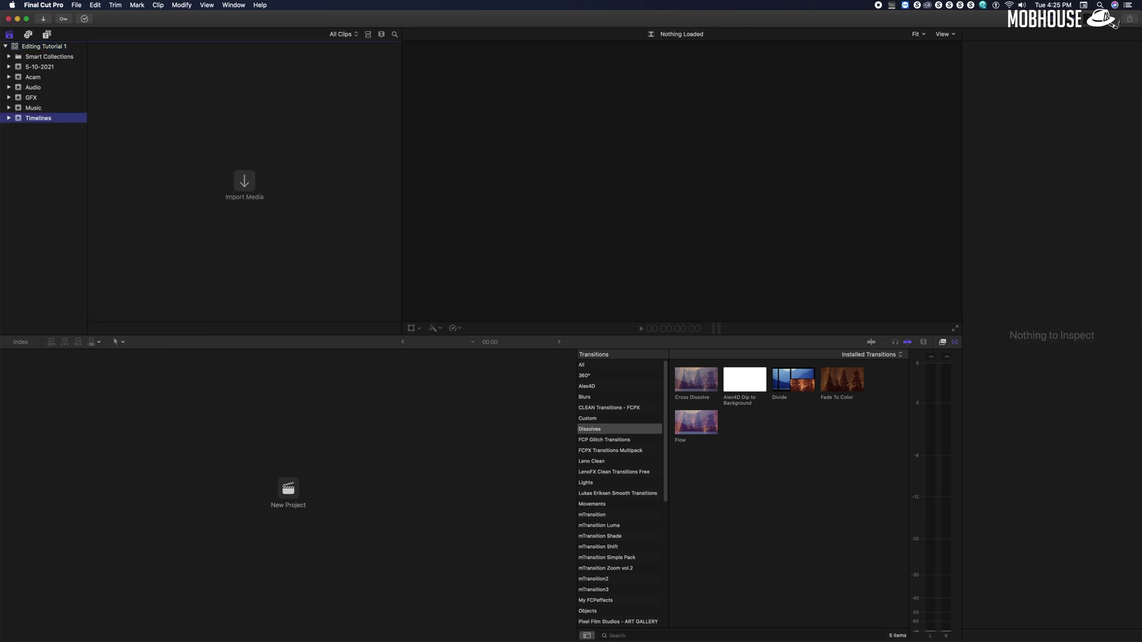
Create a 4K 25p project named Acam Sync in the Timelines event.
right_click(18, 119)
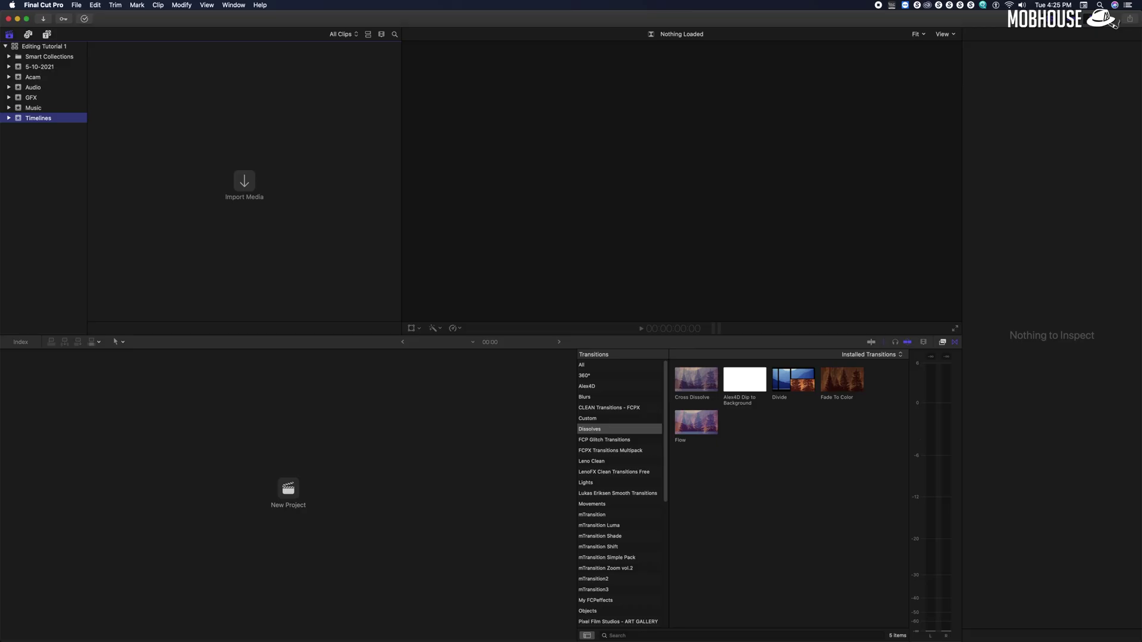
right_click(20, 119)
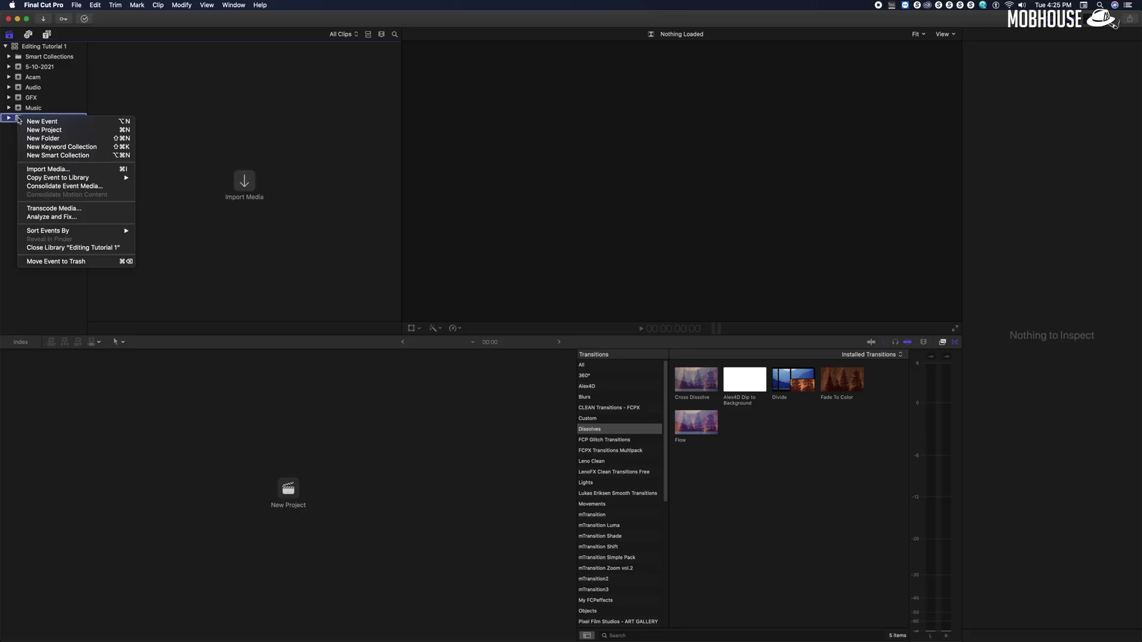
click(45, 132)
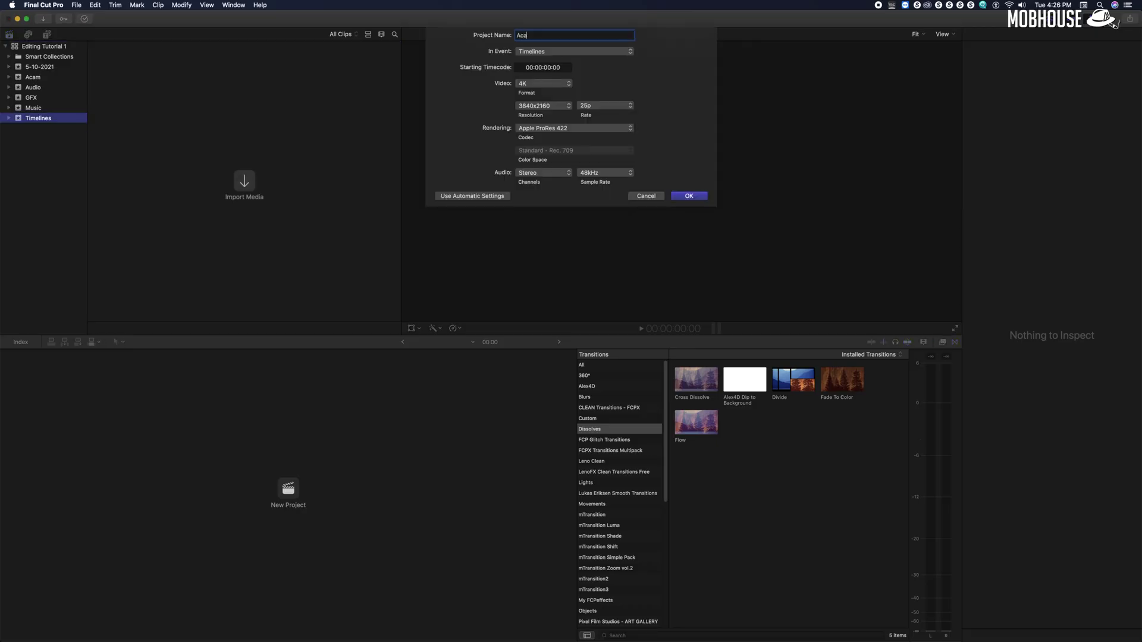
text(Acam)
key(Return)
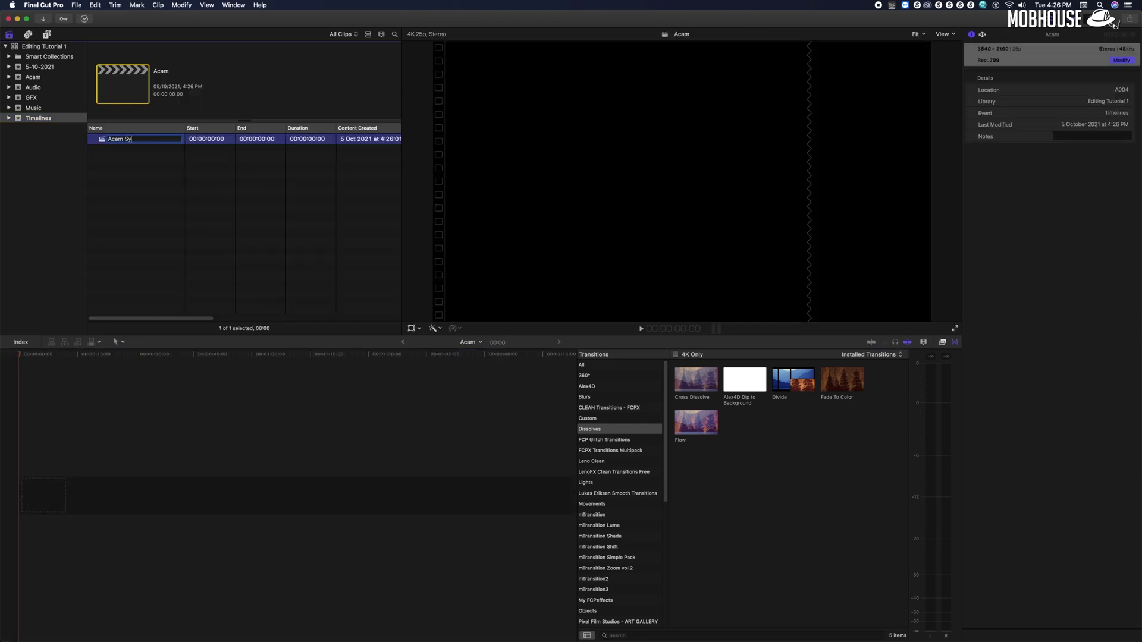
key(Return)
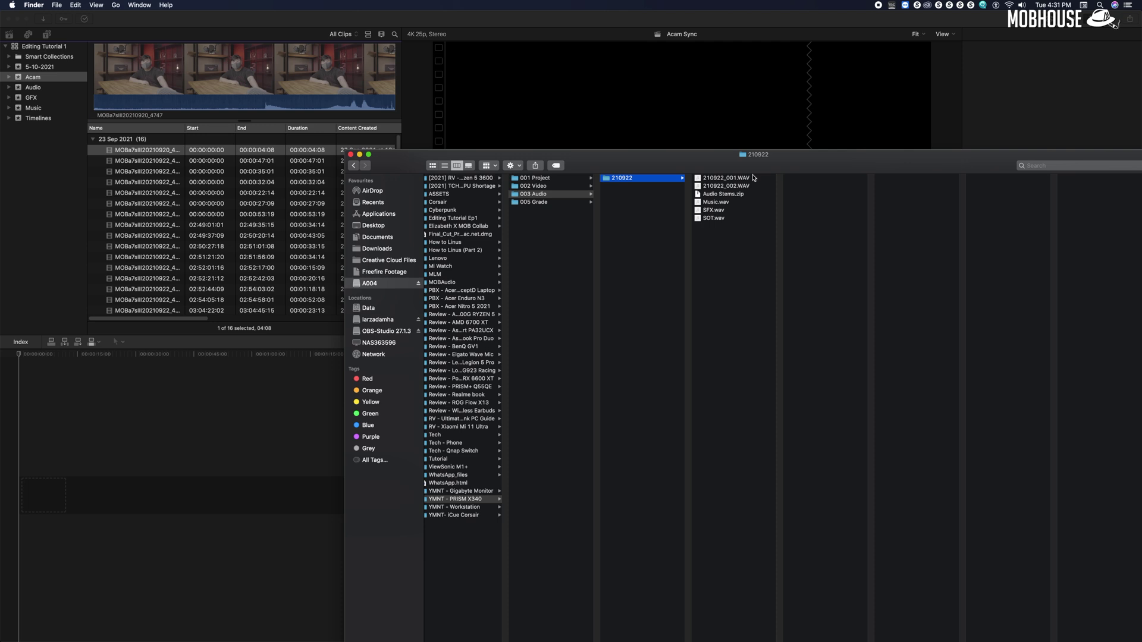
Import 210922_001.WAV into Acam and select it together with the 16 video clips.
drag(752, 178, 129, 203)
shift+click(131, 307)
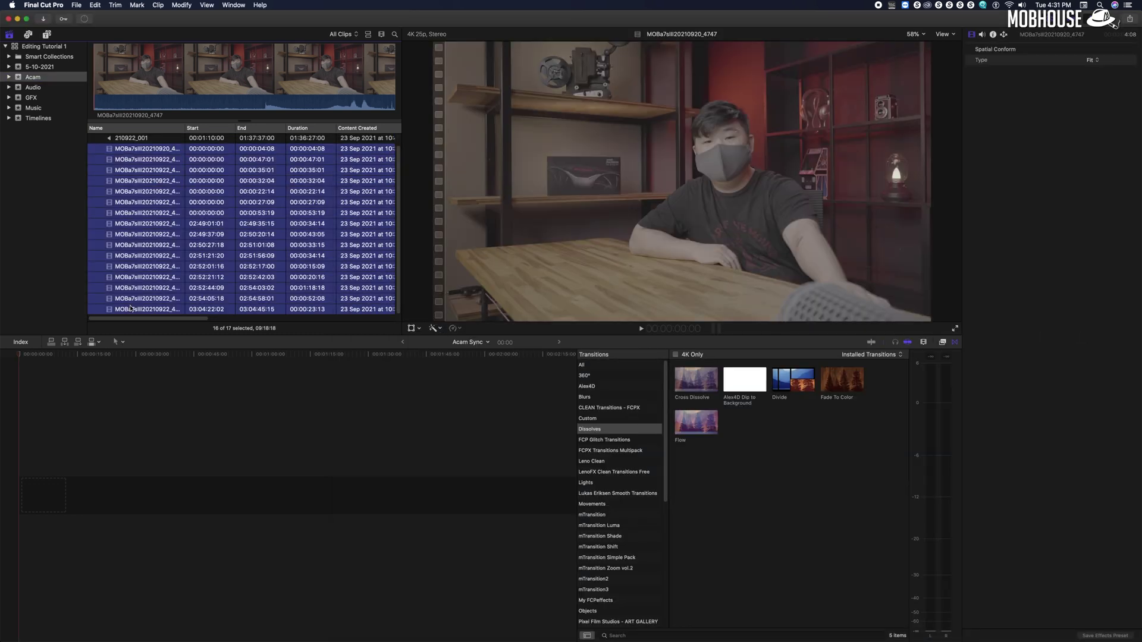
scroll(148, 153, up, 1)
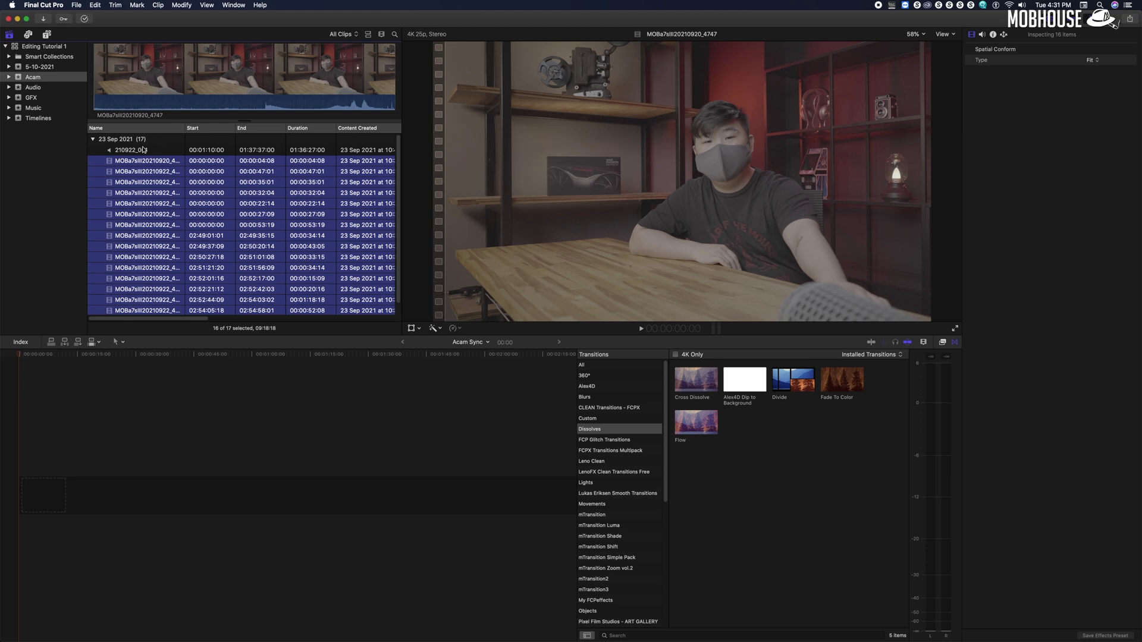
super+click(142, 150)
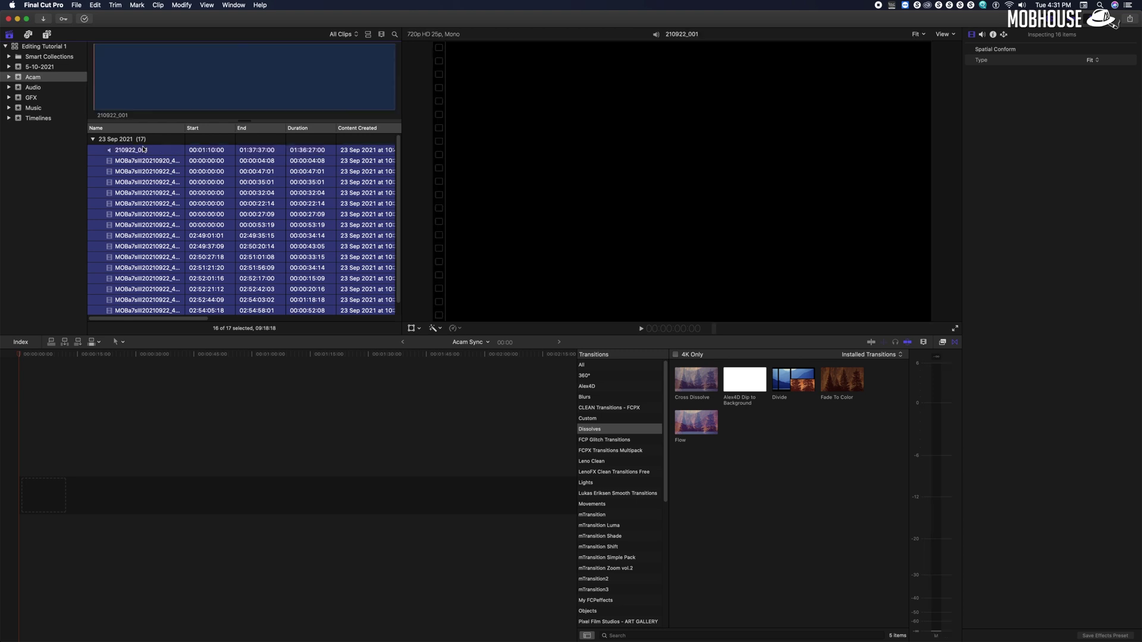
Synchronize the 17 clips into ACAM Sync and open it in the timeline.
click(158, 5)
click(165, 25)
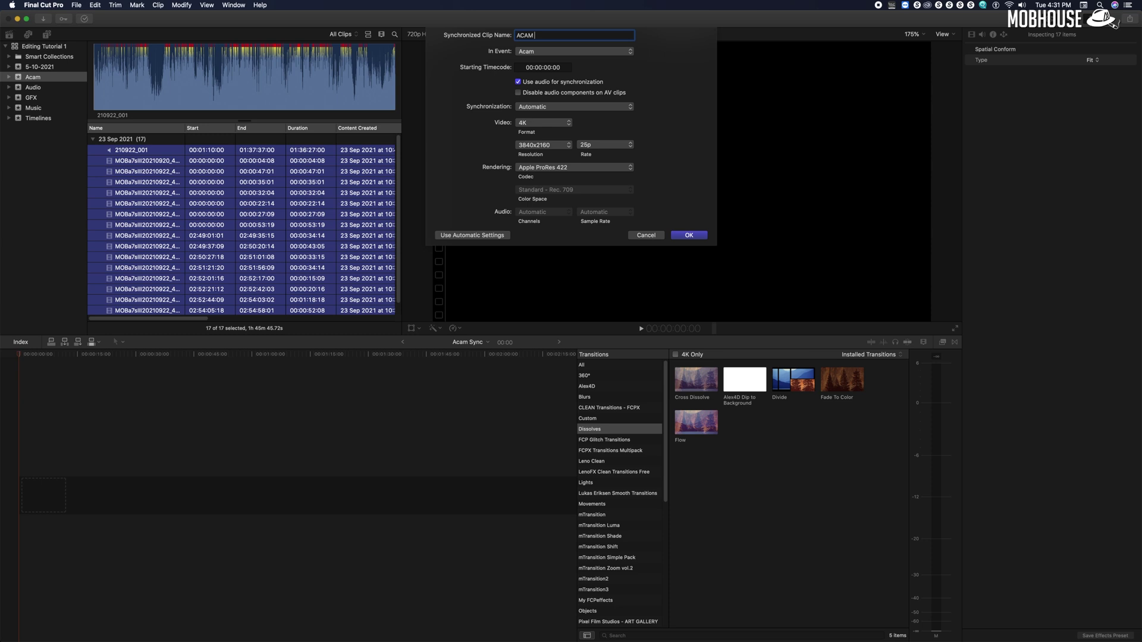
click(688, 235)
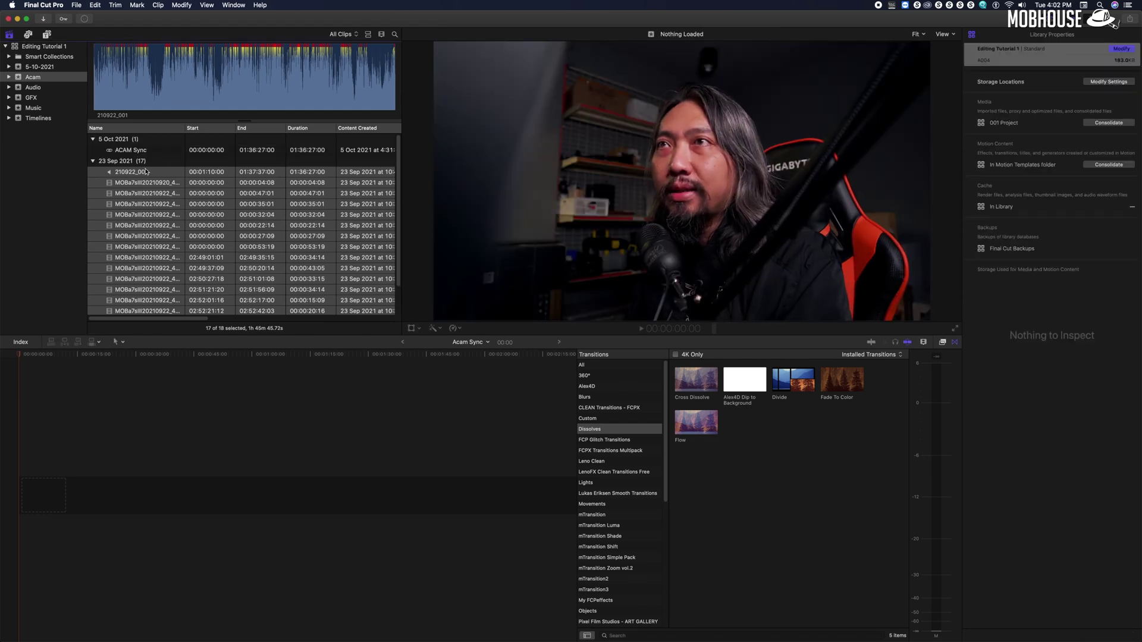
click(128, 160)
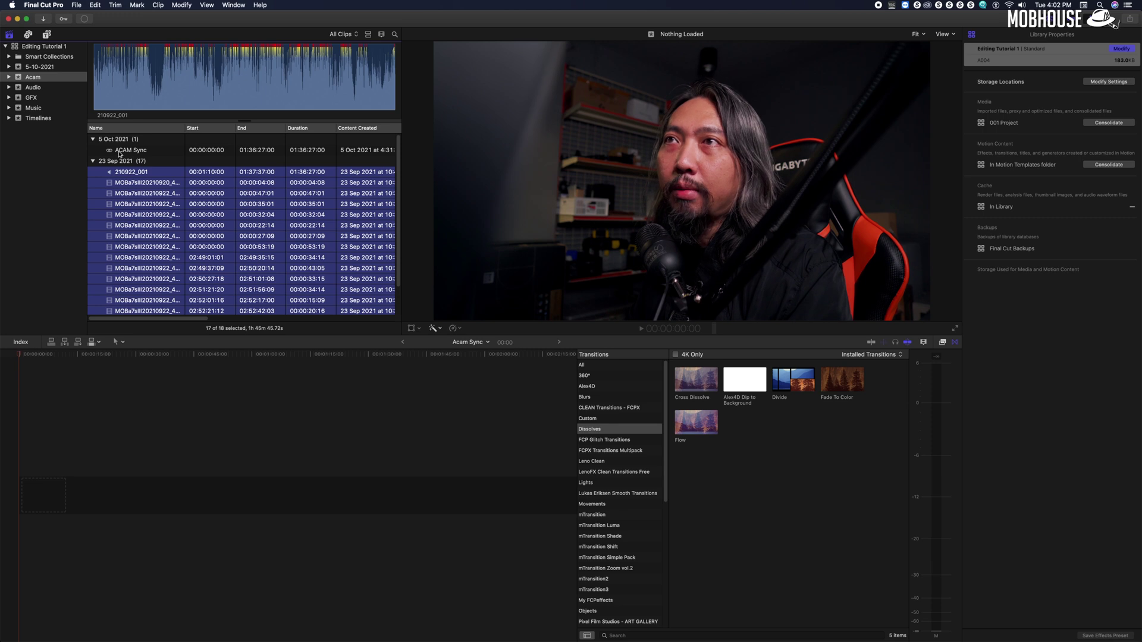
double_click(121, 151)
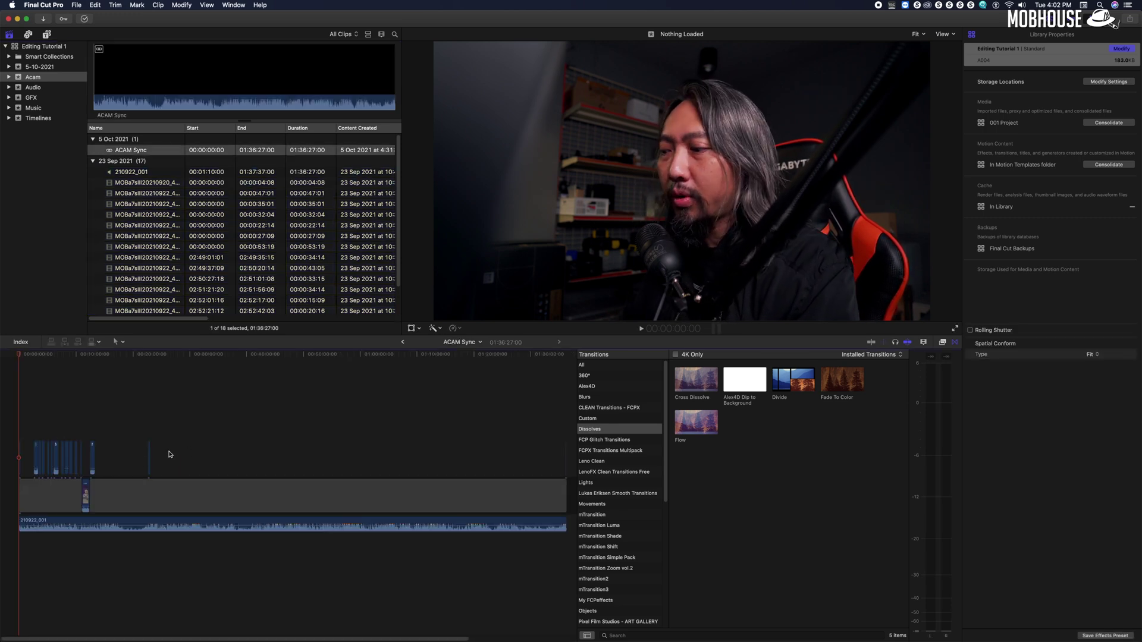
Copy every clip from the synced clip and paste them into the Acam Sync project.
key(shift+z)
key(super+a)
key(super+c)
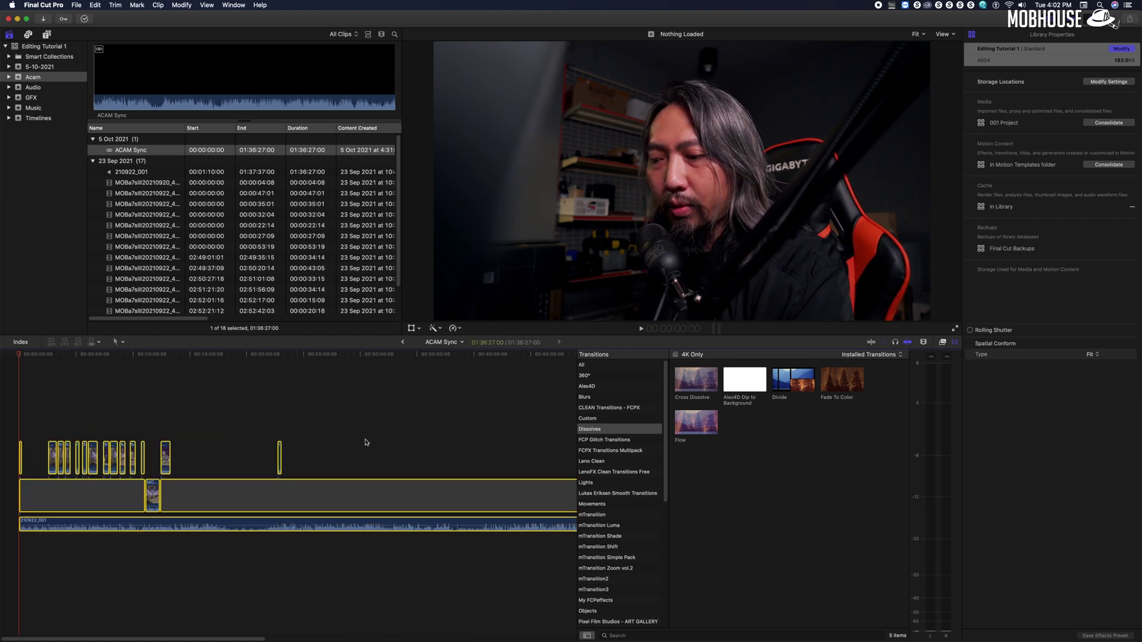
click(38, 117)
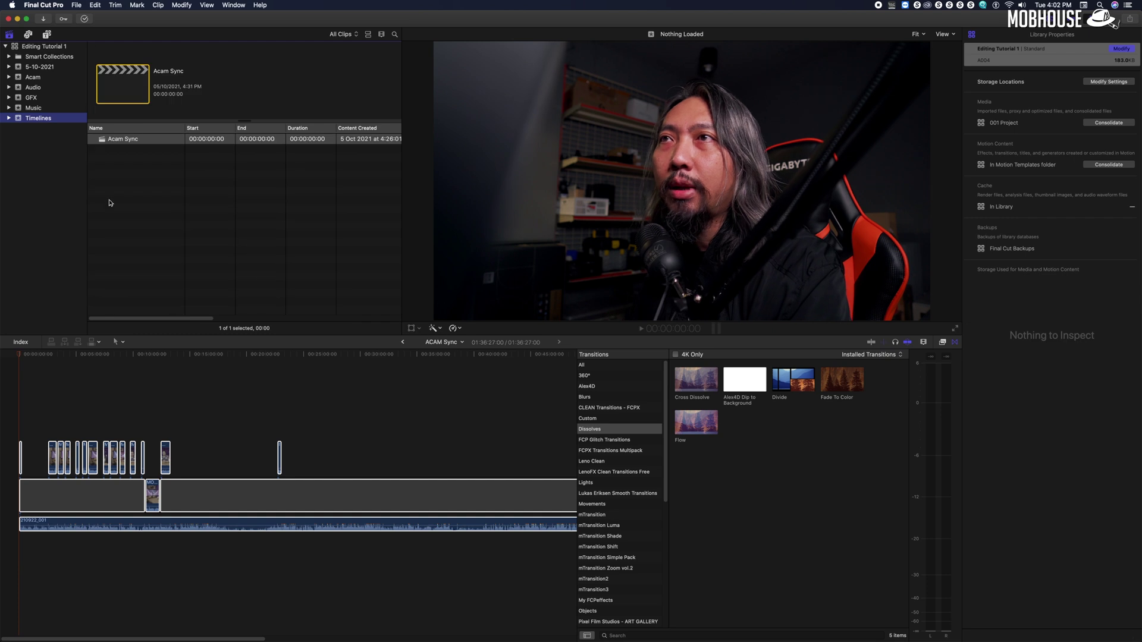
double_click(100, 140)
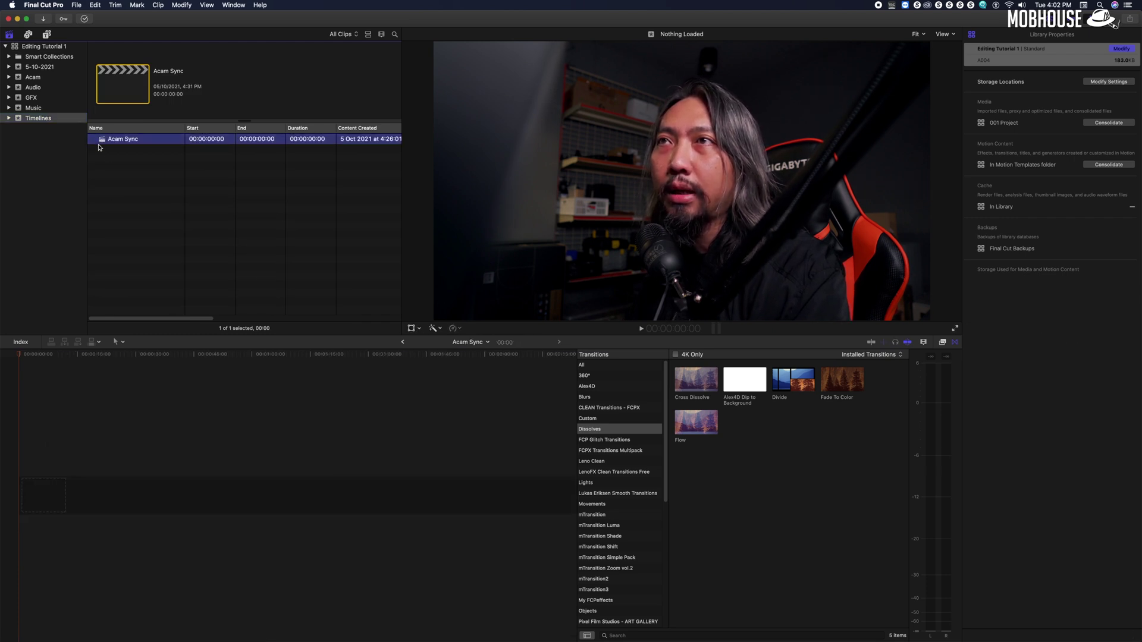
key(super+v)
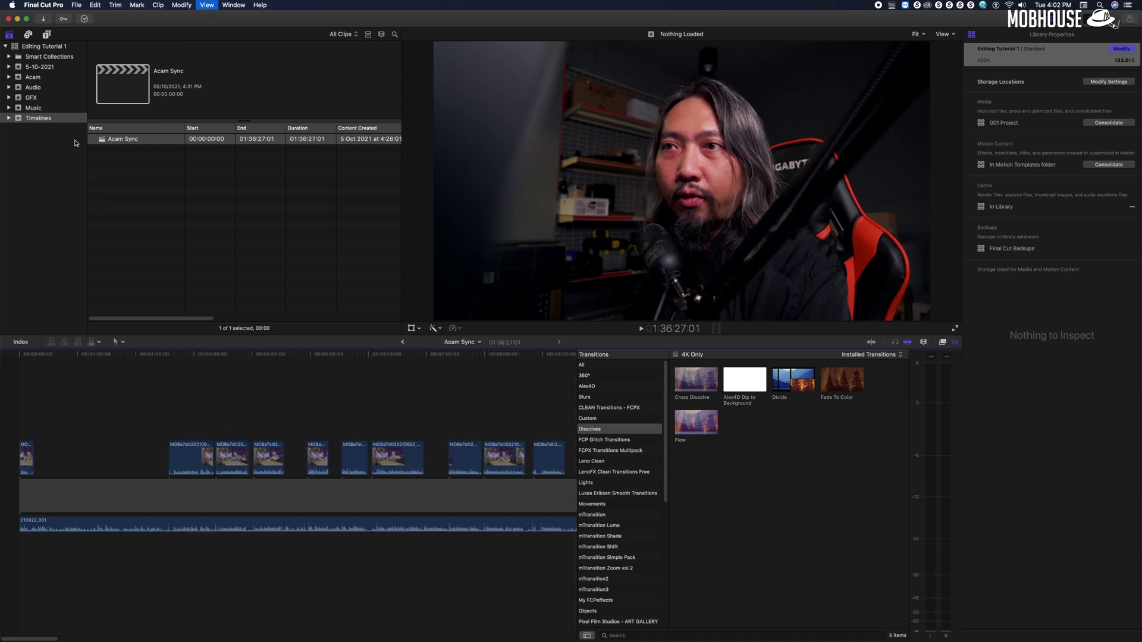
Overwrite the clips onto the primary storyline and delete their detached camera audio.
key(shift+z)
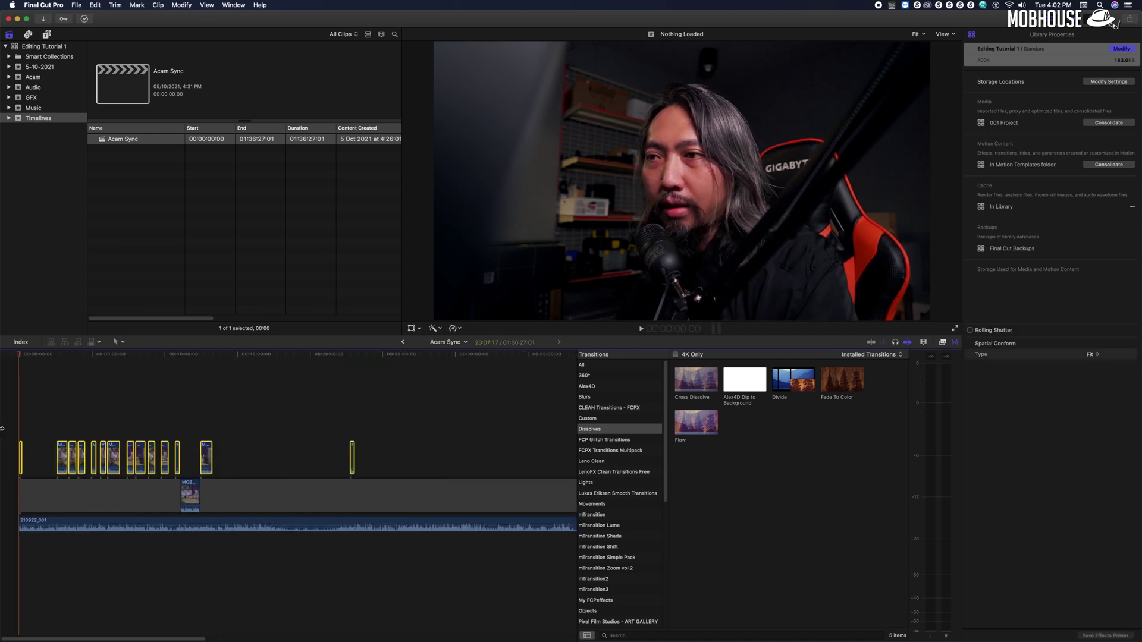
key(alt+super+Down)
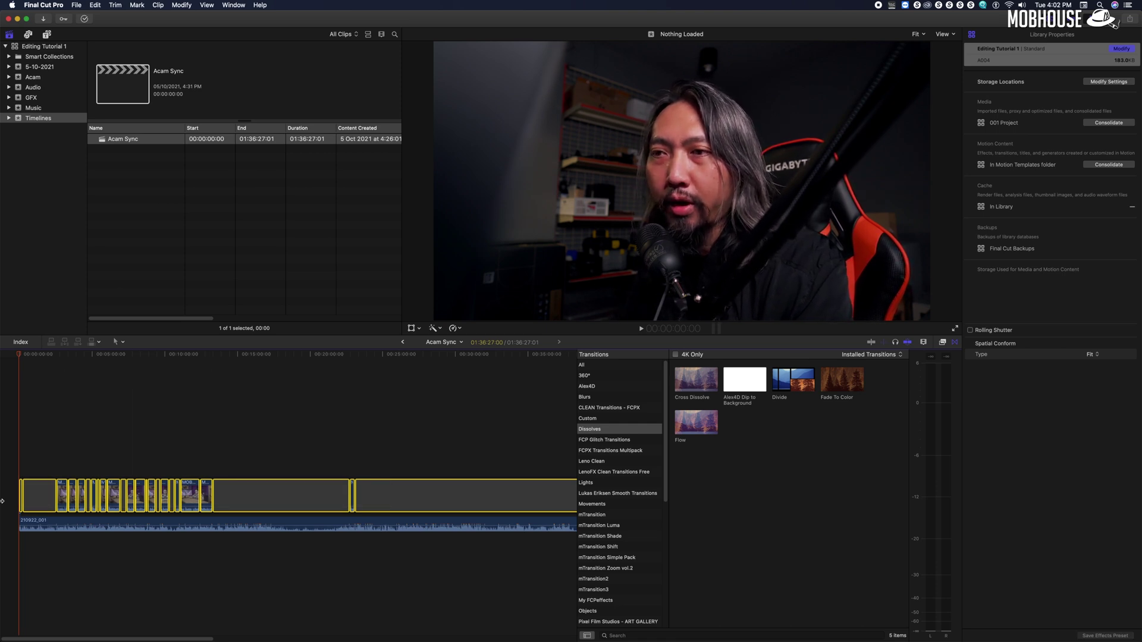
key(ctrl+shift+s)
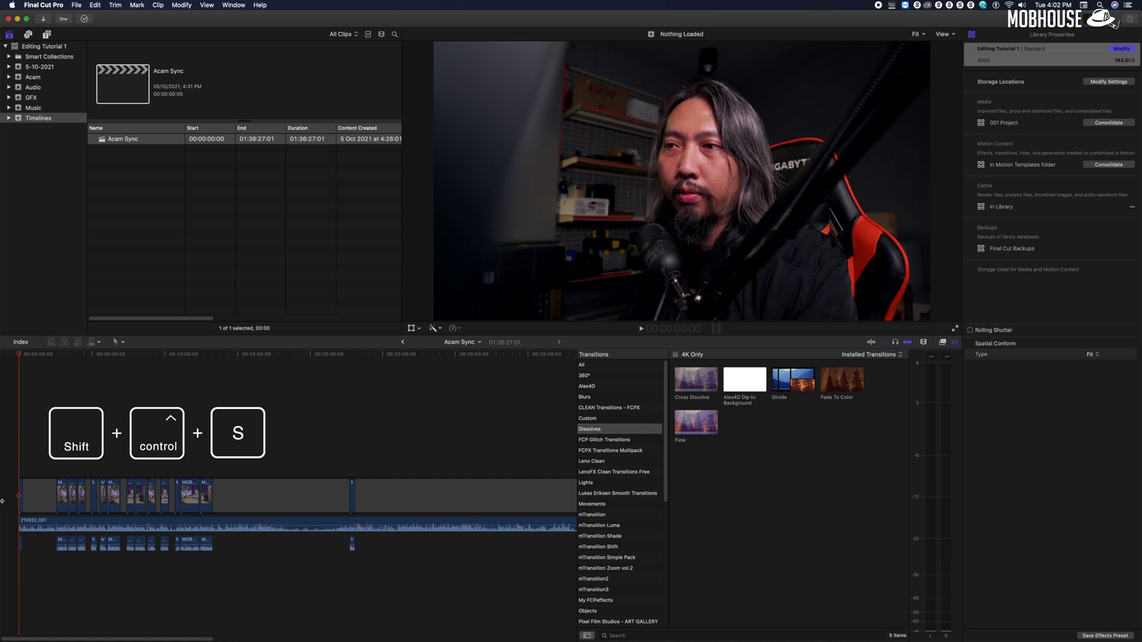
drag(420, 583, 2, 536)
key(Delete)
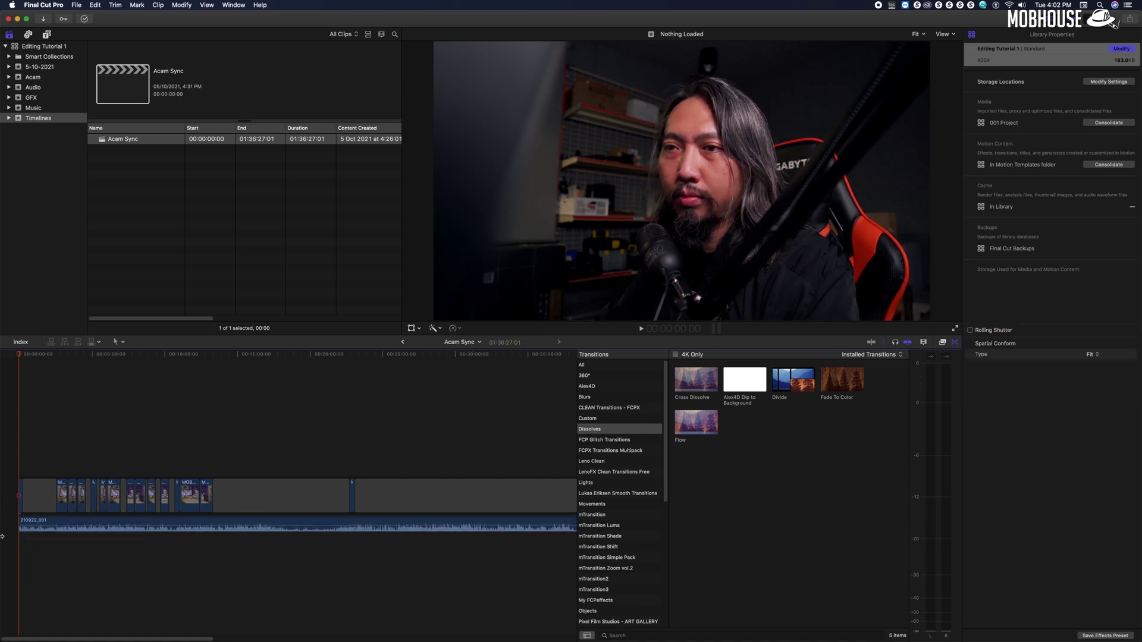
key(super+equal)
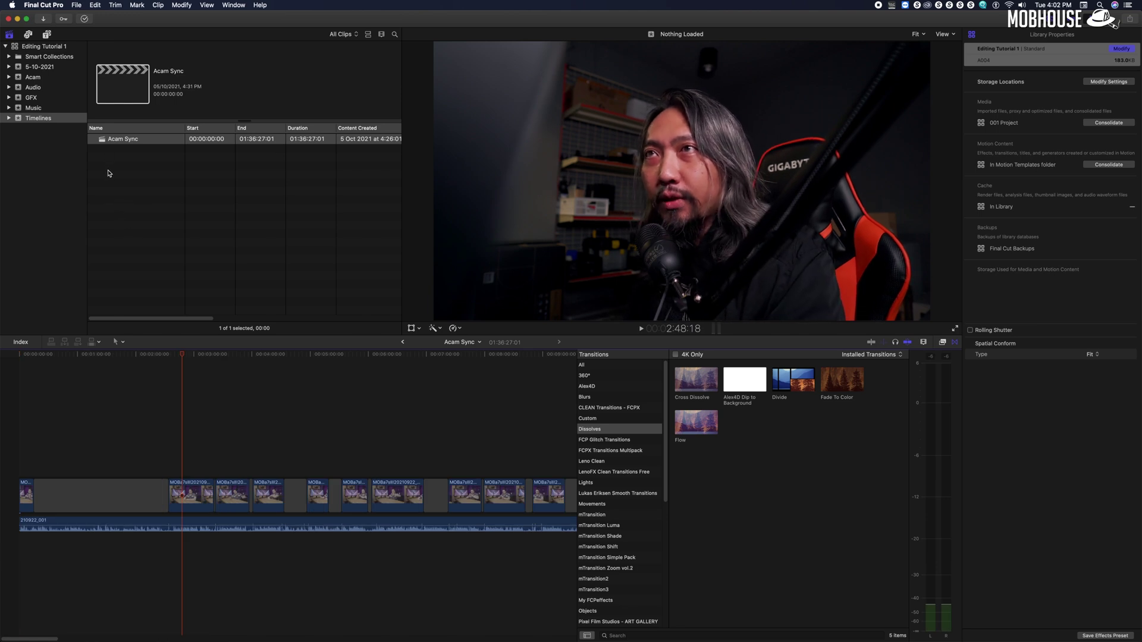
Duplicate the Acam Sync project and name the copy Edit01.
click(104, 140)
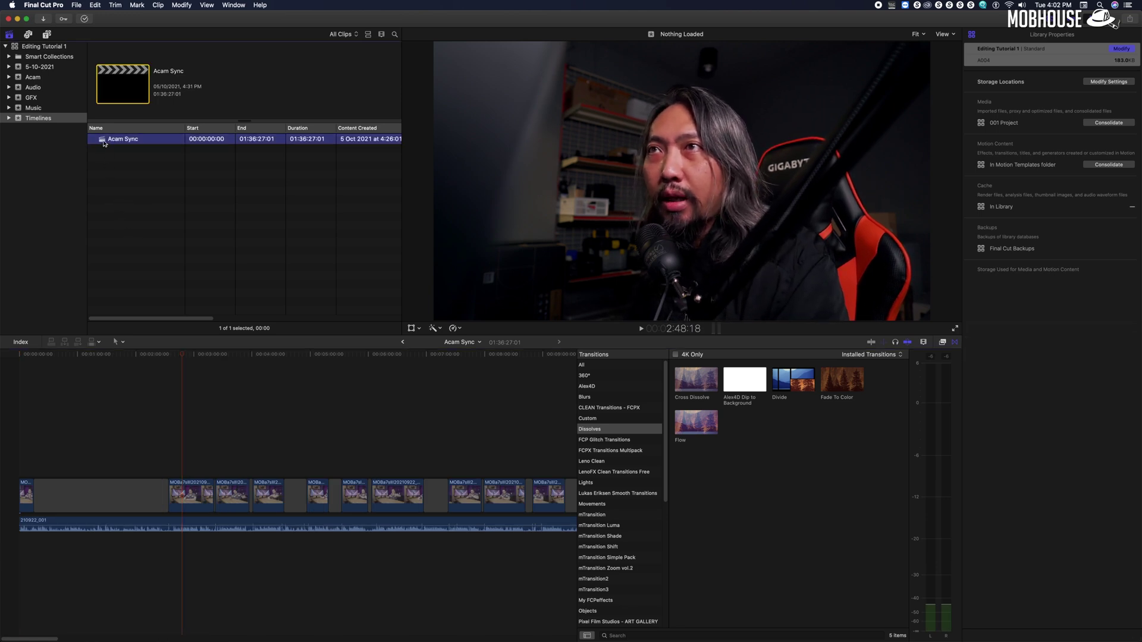
right_click(103, 140)
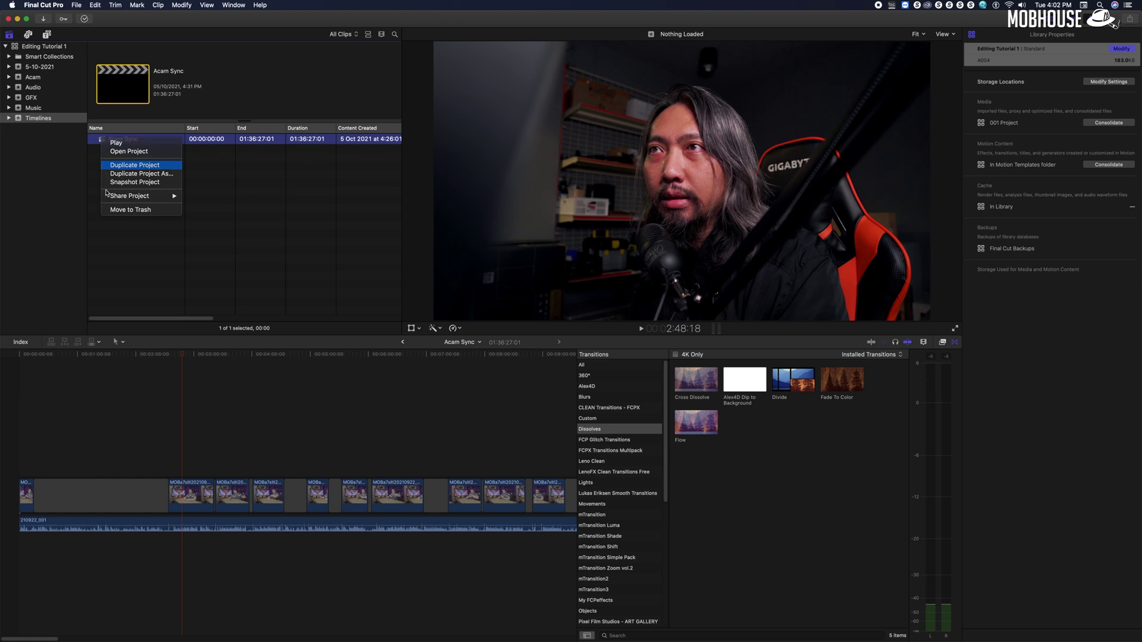
key(Escape)
click(146, 150)
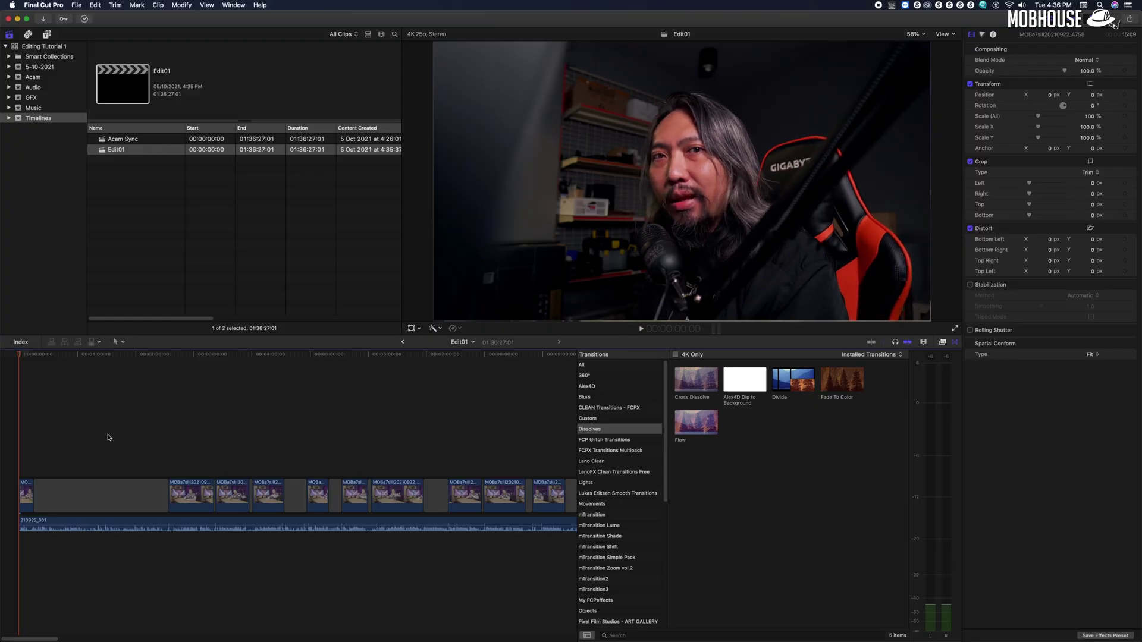
Delete the short opening clip and leading gap, blading the audio at 3:07.
key(super+minus)
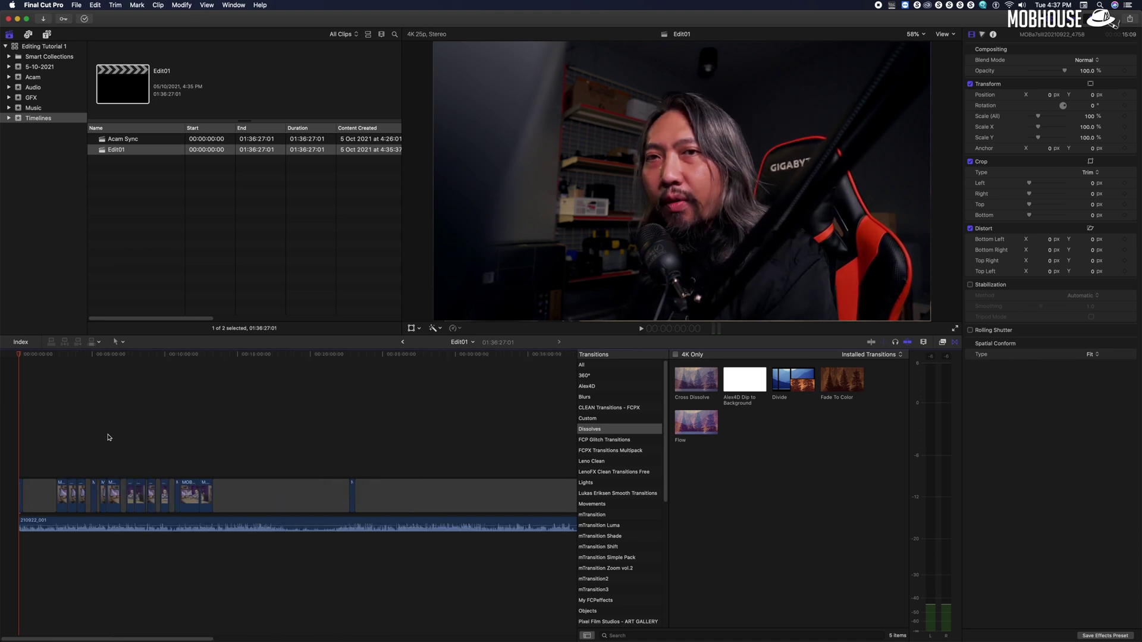
key(super+equal)
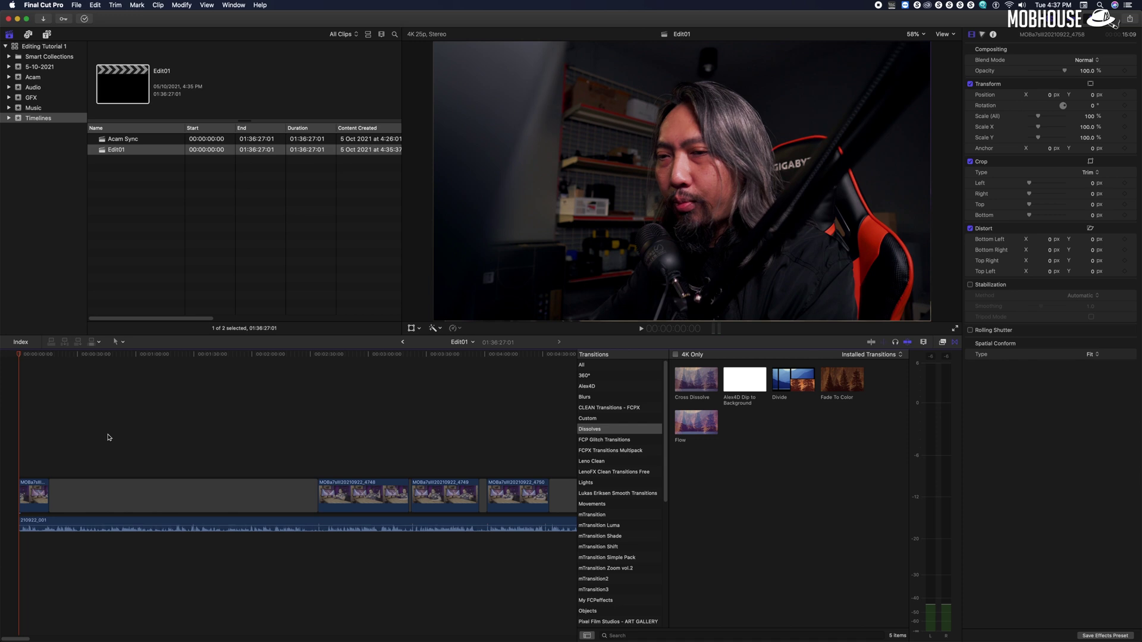
key(super+minus)
key(super+equal)
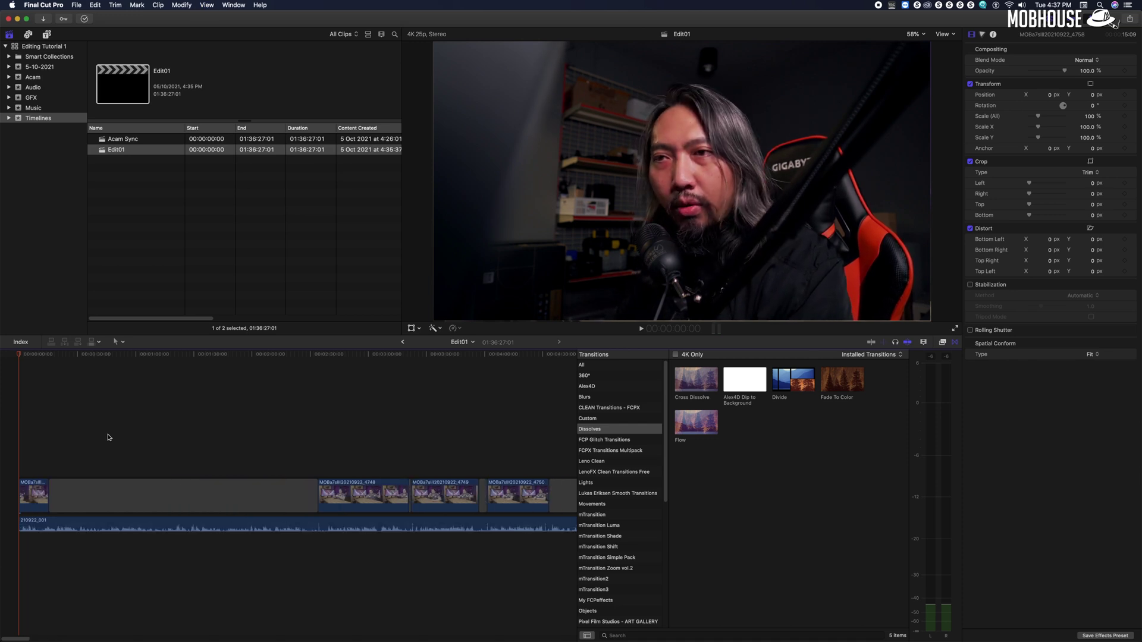
key(Delete)
click(380, 354)
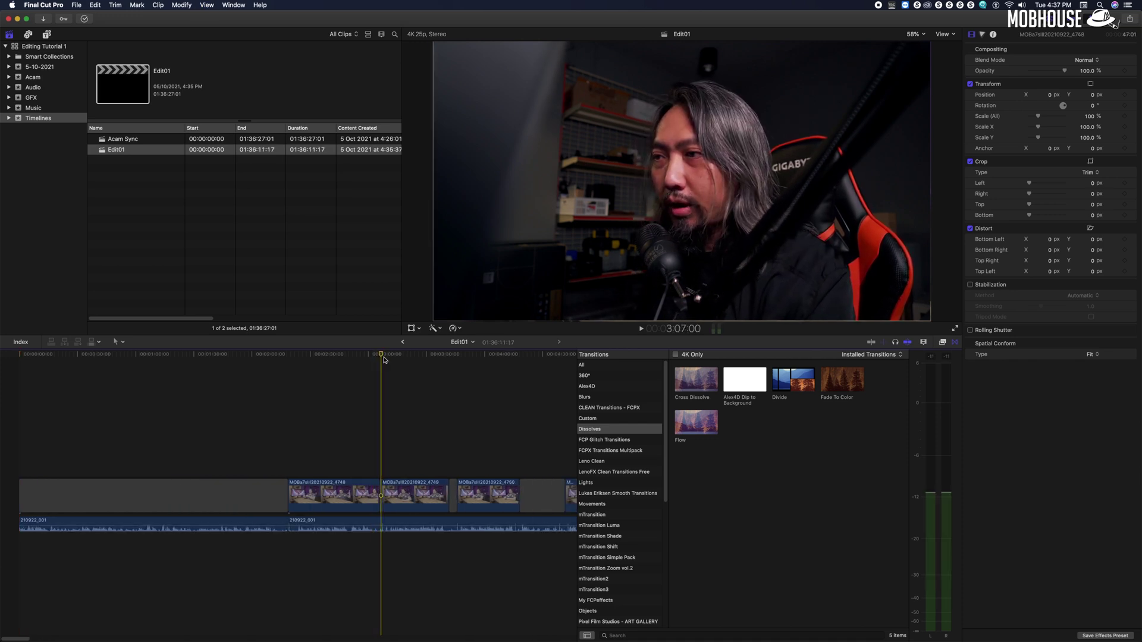
key(super+b)
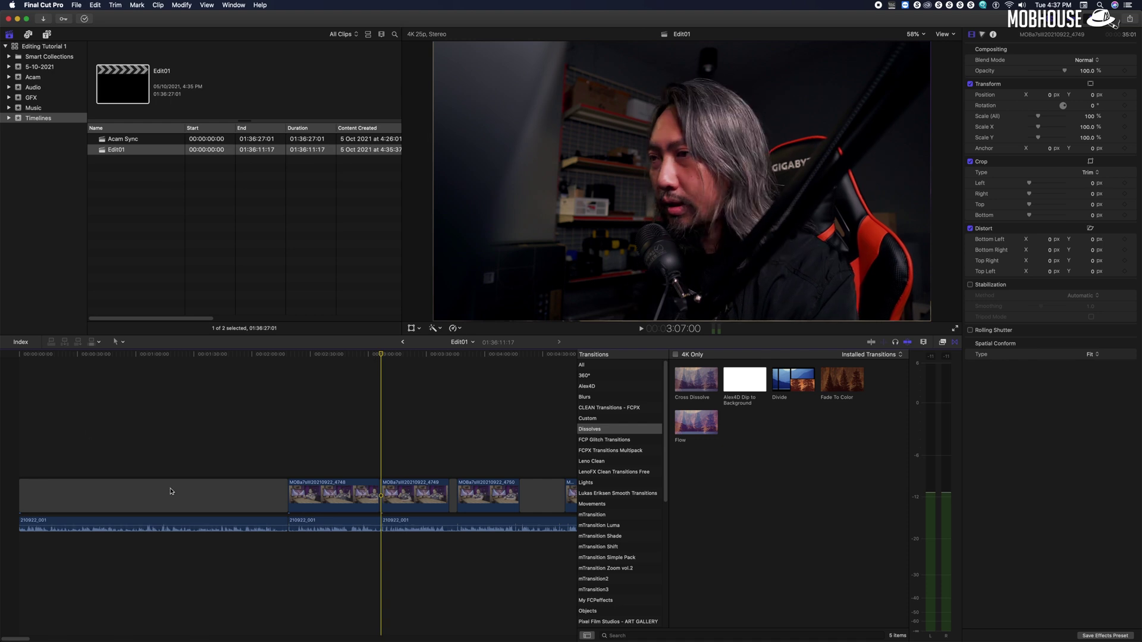
click(171, 491)
key(Delete)
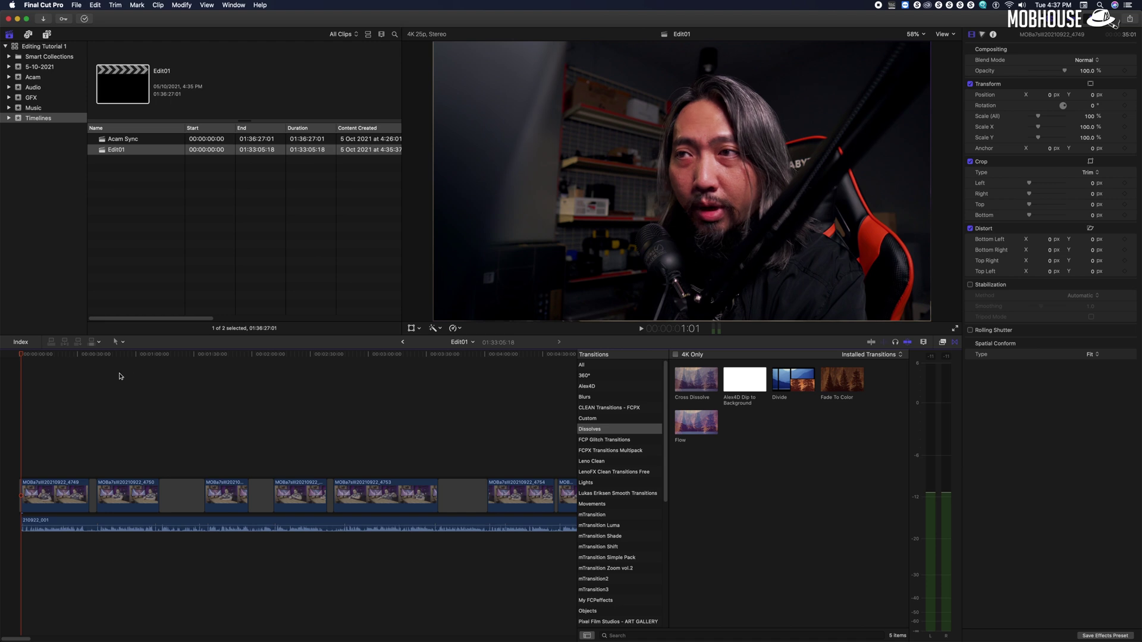
Blade the audio at about 1:12 and delete the gap and audio after it.
click(158, 355)
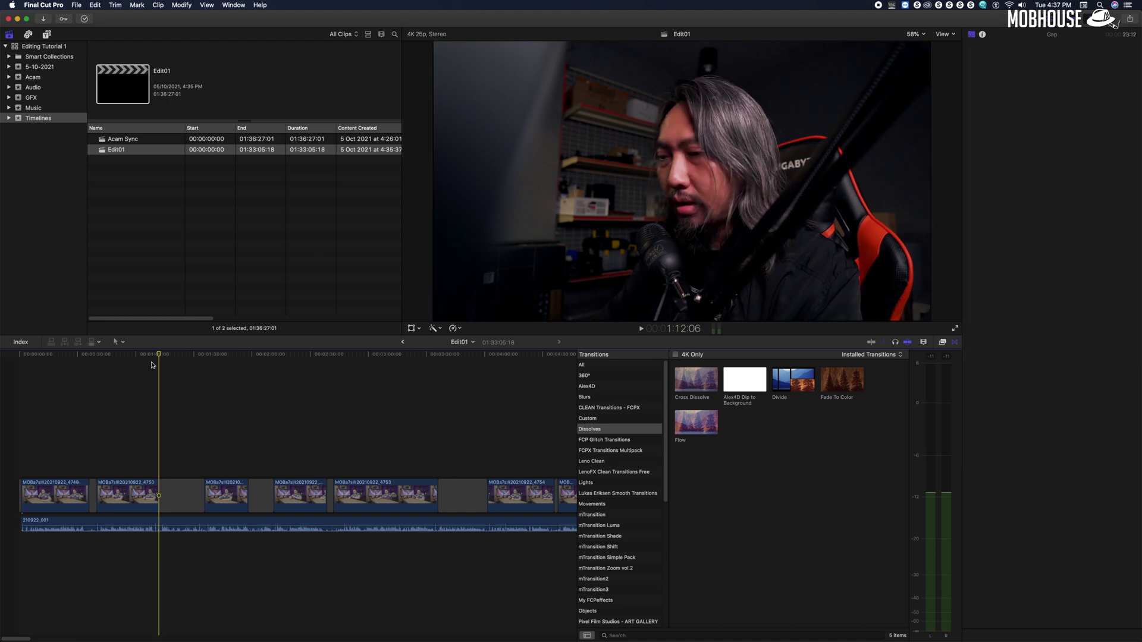
key(super+b)
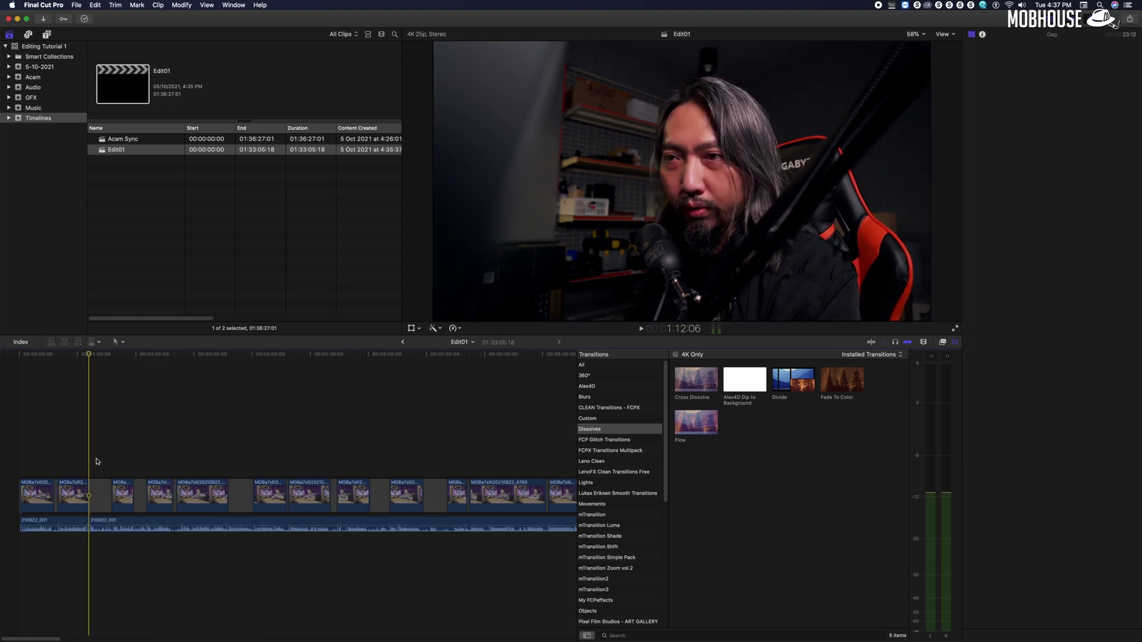
drag(98, 457, 864, 606)
key(Delete)
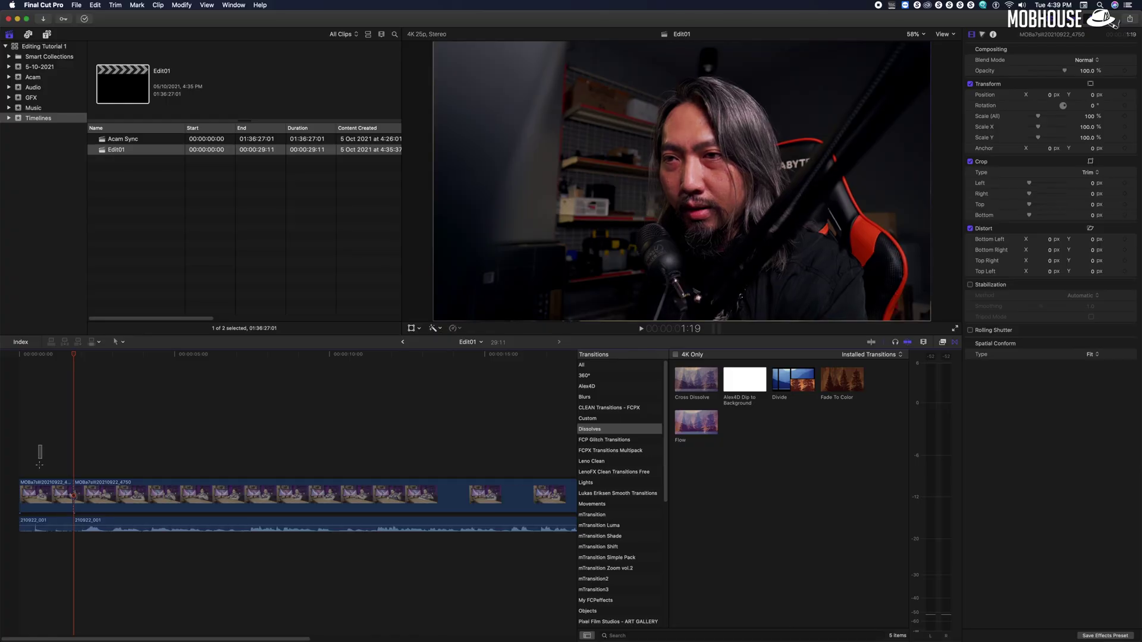
Delete the short first clip piece and play the edit back from the start.
click(41, 493)
key(Delete)
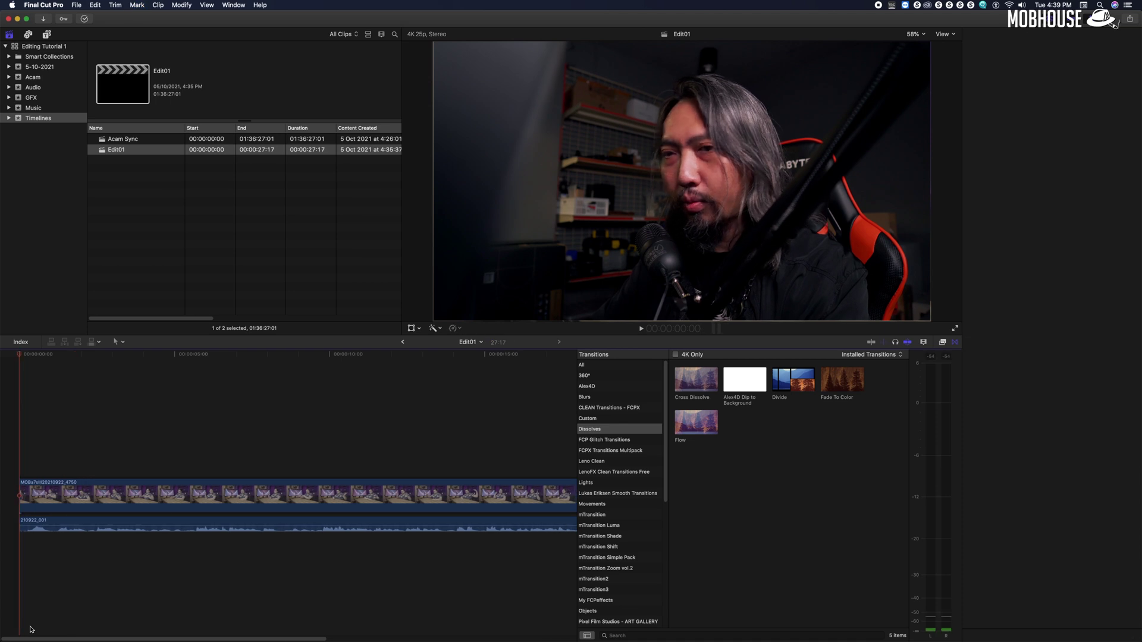
key(shift+z)
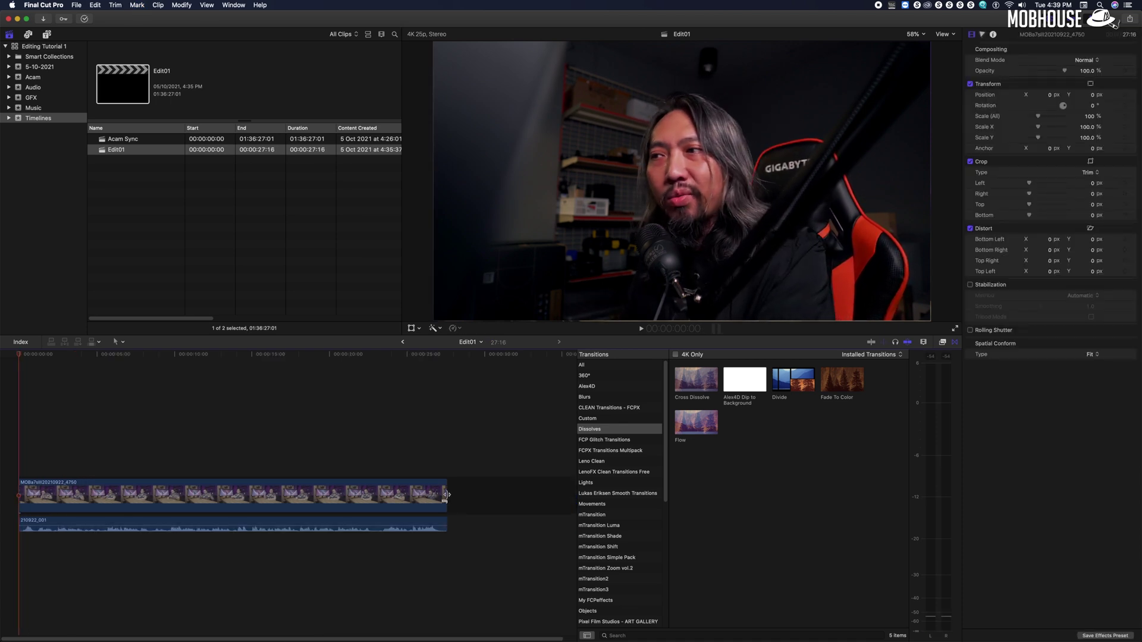
key(super+equal)
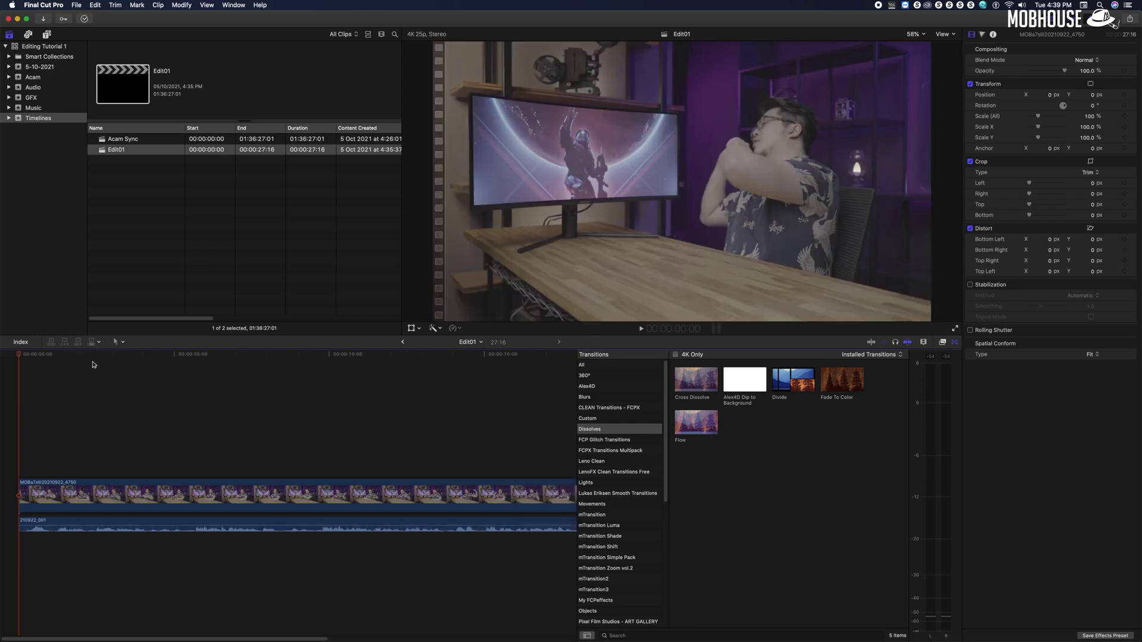
key(space)
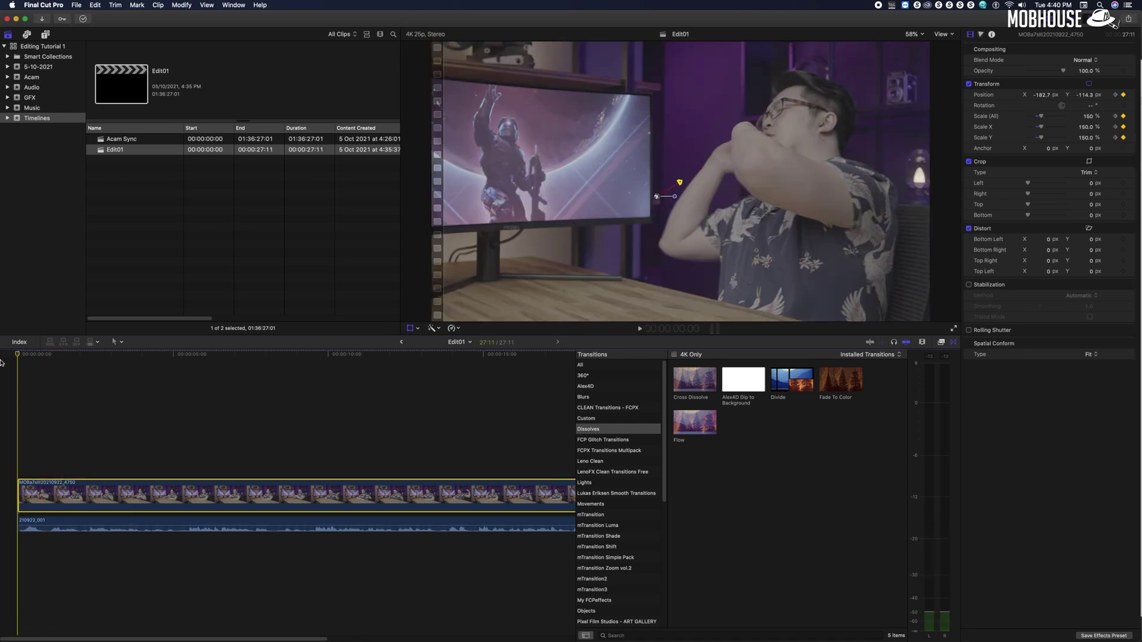
Preview the clip's transform keyframes and blade the video and audio at 3:24.
key(ctrl+v)
key(super+equal)
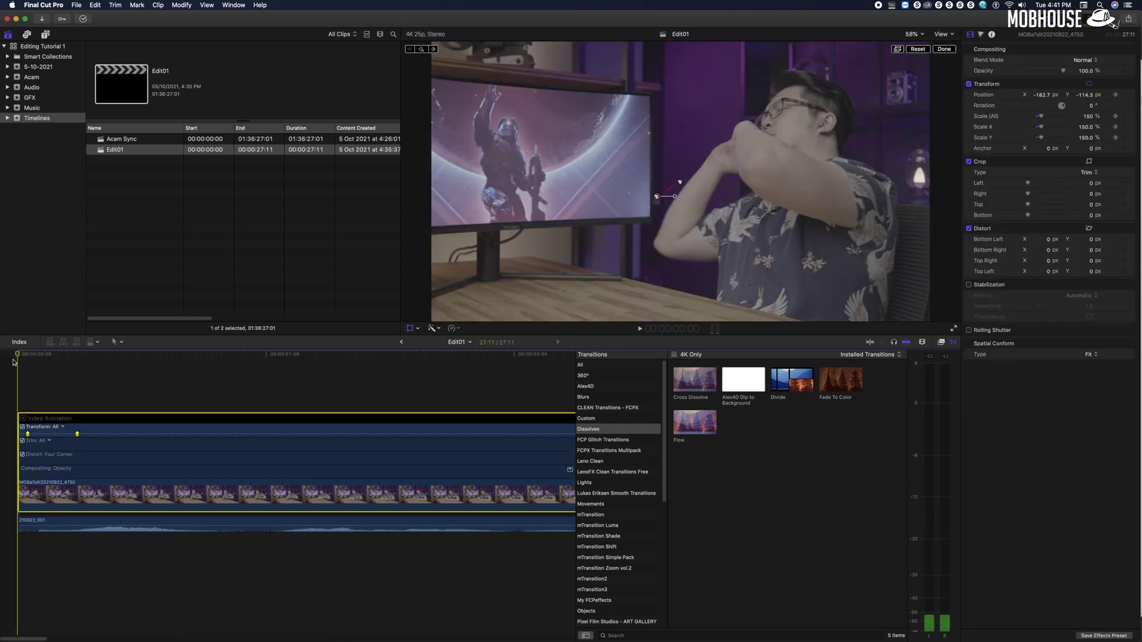
key(space)
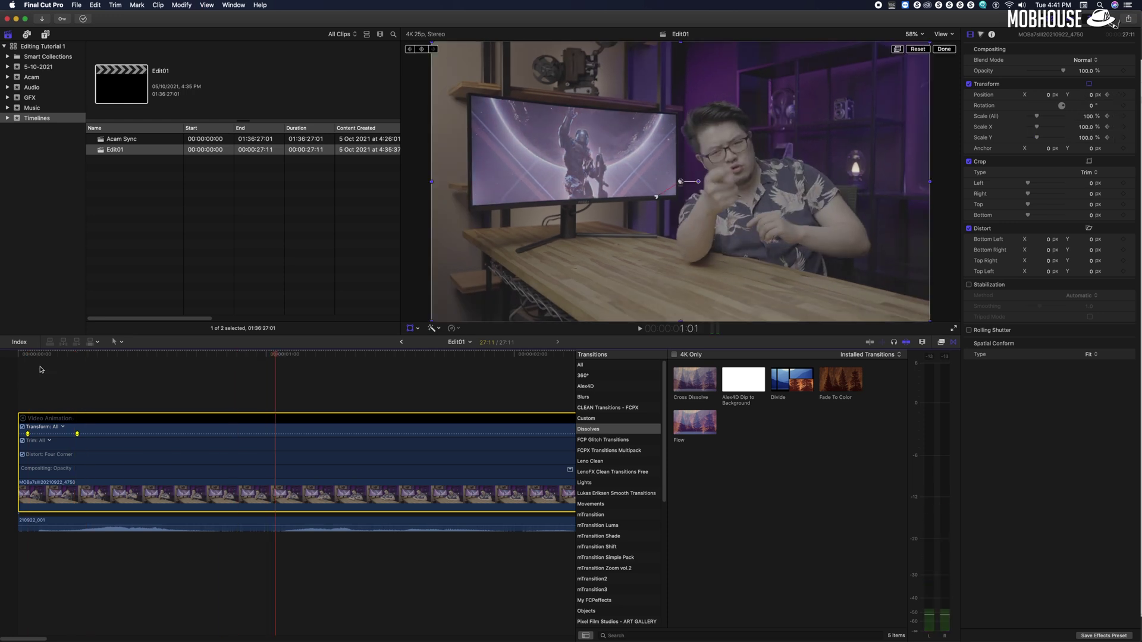
key(Home)
key(shift+t)
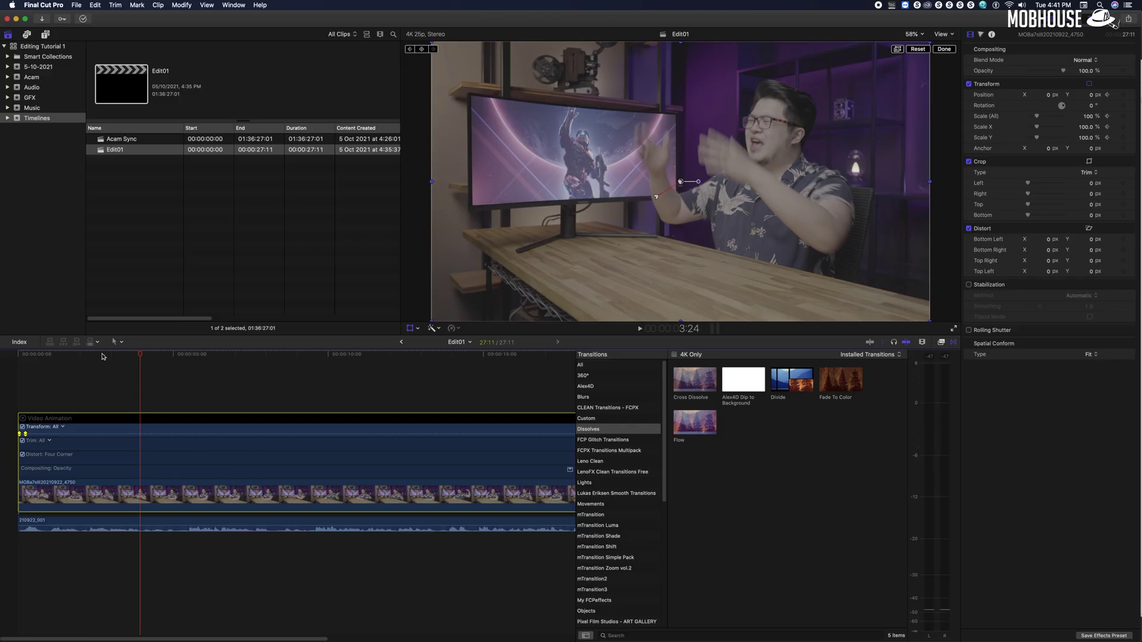
key(cmd+b)
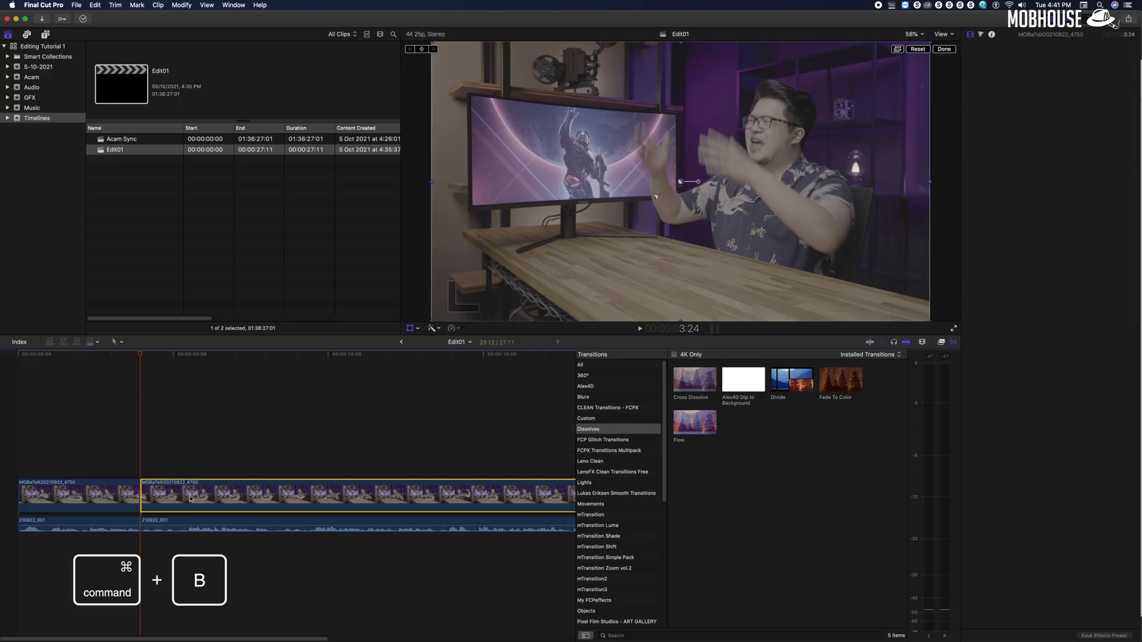
Blade the clip right of the cut again at the playhead and trim its start to the playhead.
click(190, 499)
key(super+b)
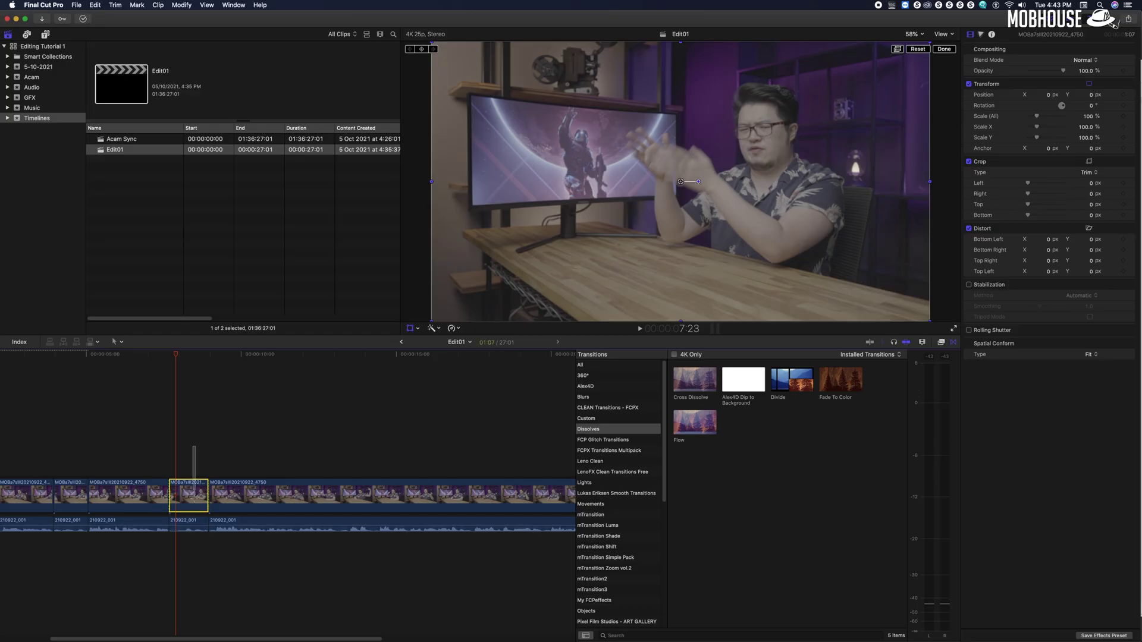
key(alt+bracketleft)
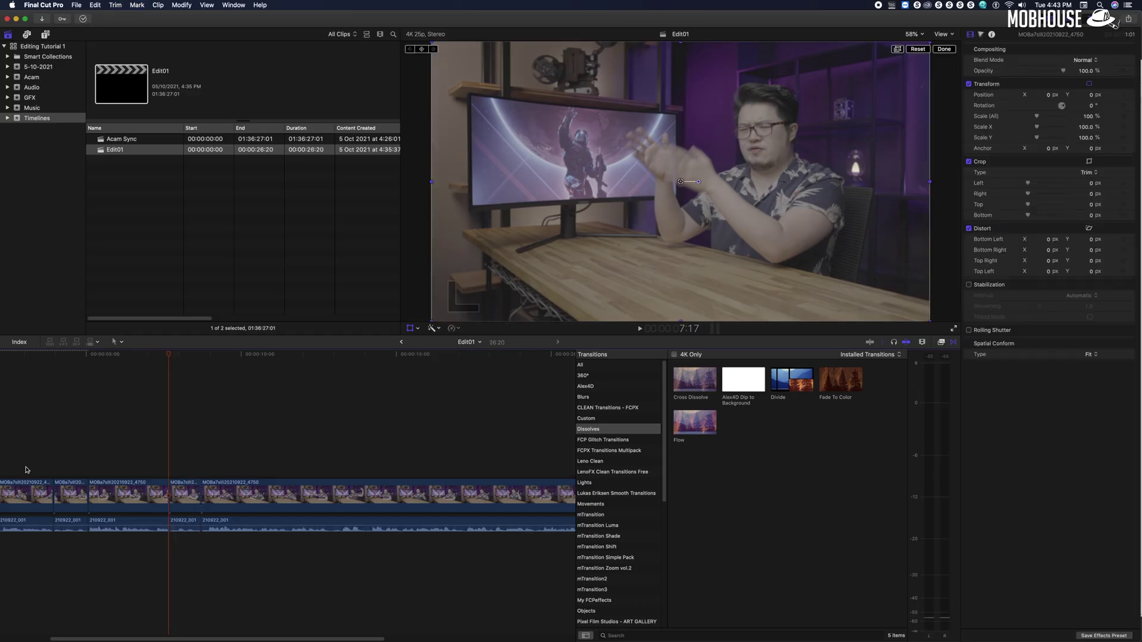
Copy the punched-in clip and paste its zoom attributes onto another short clip.
click(79, 486)
key(super+c)
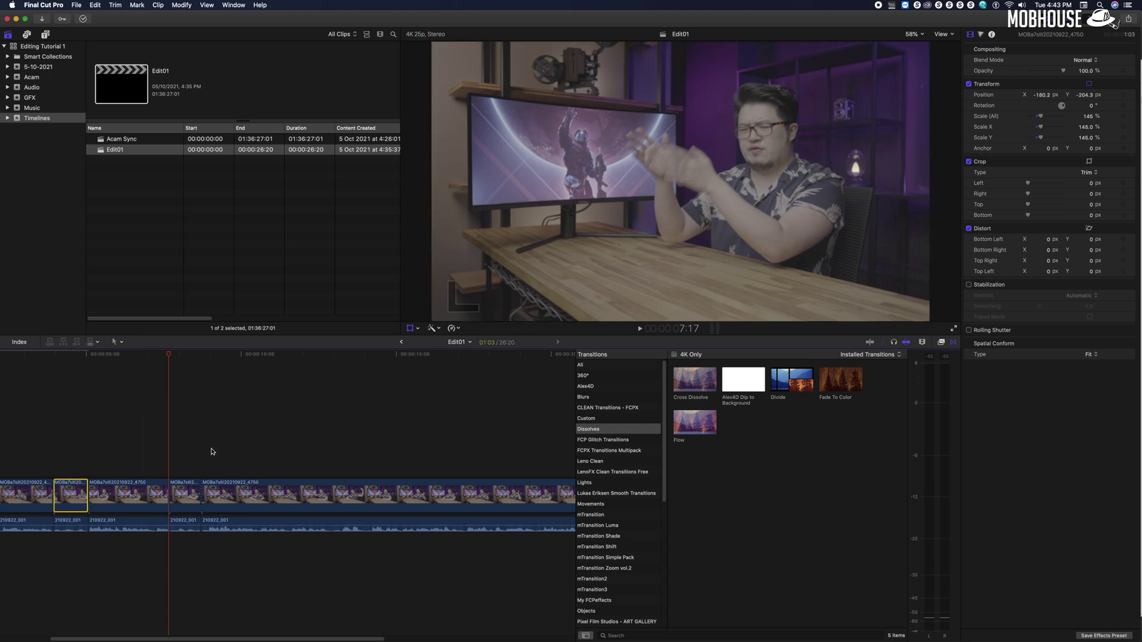
click(185, 496)
key(shift+super+v)
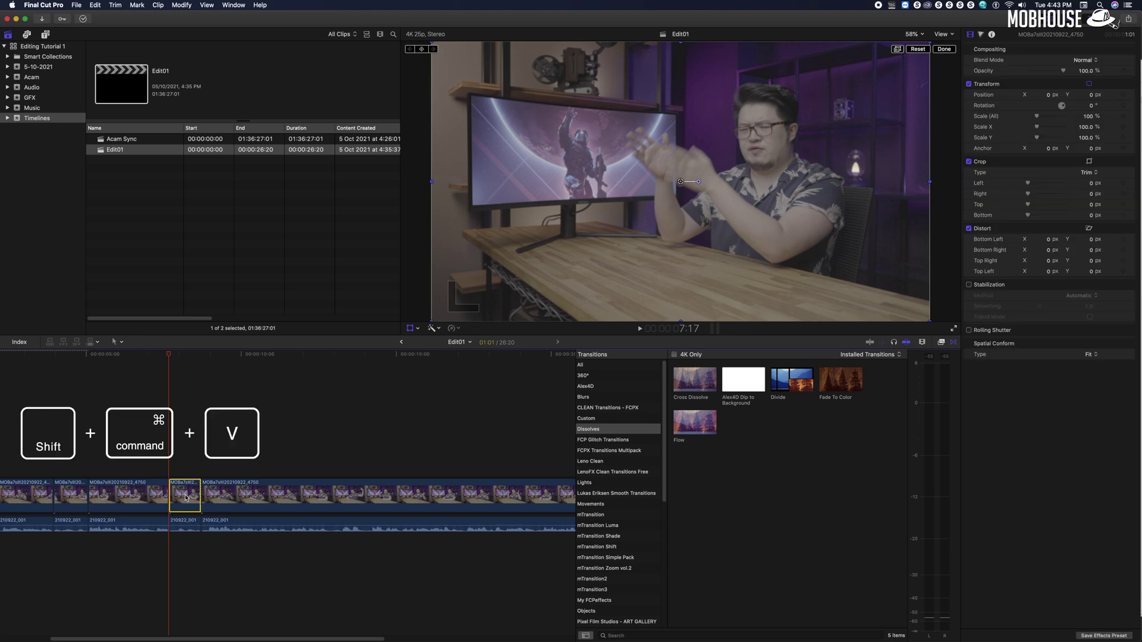
key(Return)
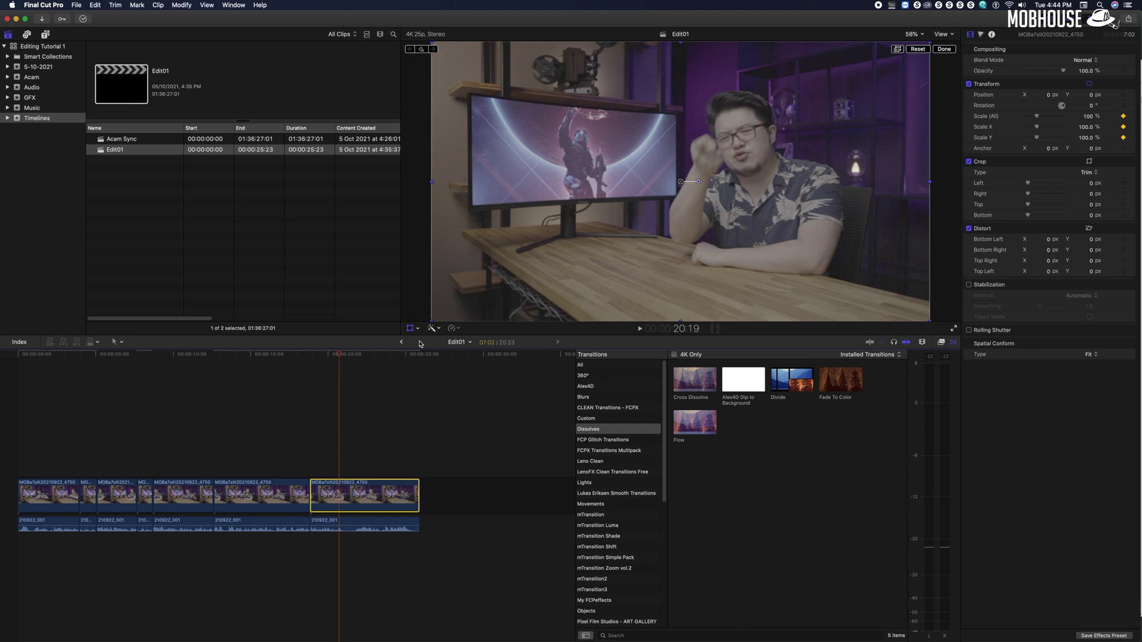
Scale the last clip to 150%, blade it at the playhead and add a transition at the cut.
key(ctrl+v)
text(150)
key(Return)
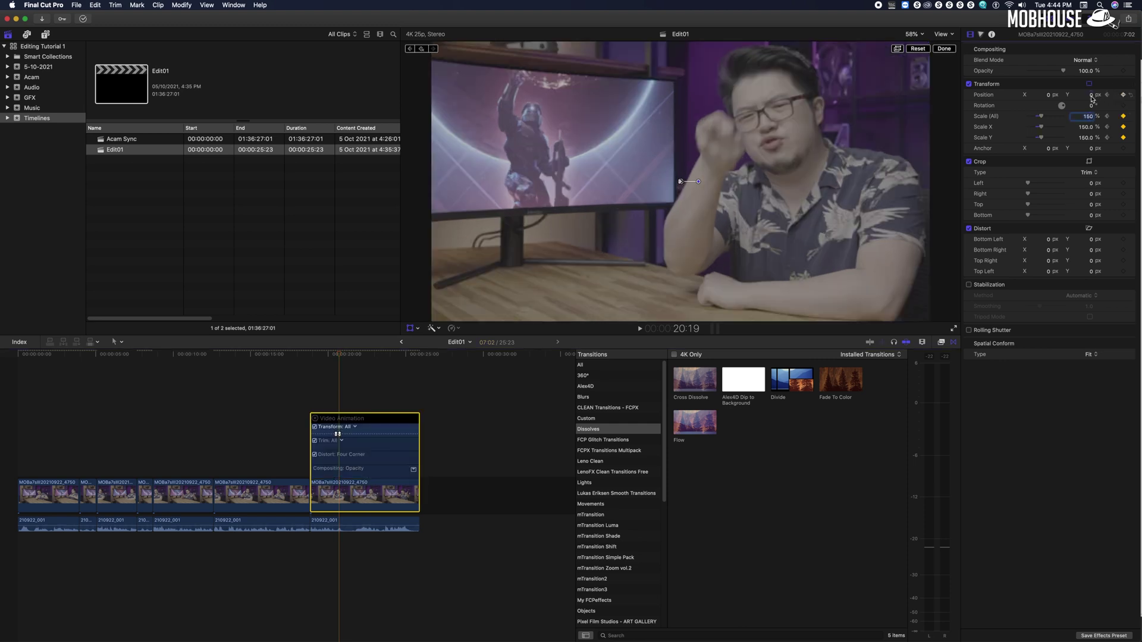
key(super+b)
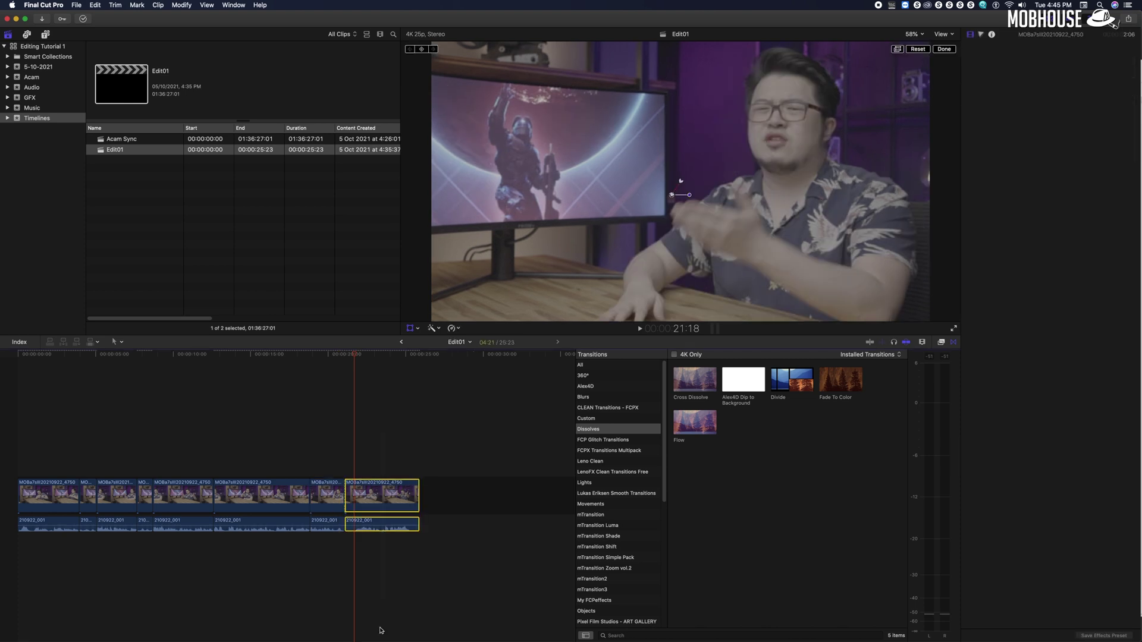
key(super+t)
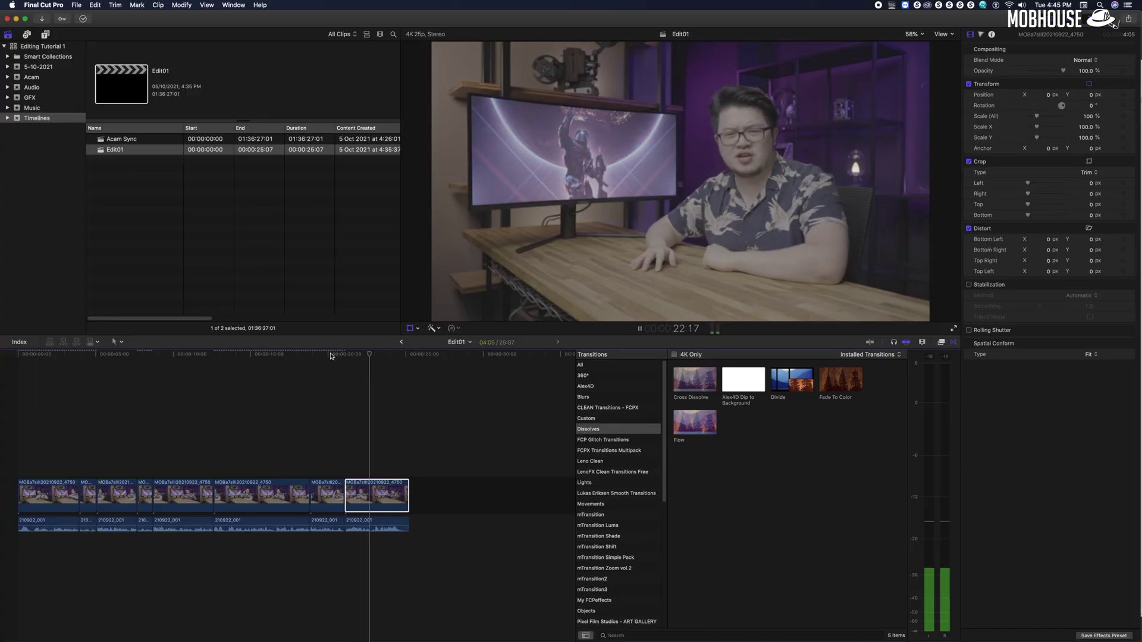
Near the end of the final piece, add Position and Scale keyframes with Scale at 150.
key(space)
key(Right)
key(Right)
key(Right)
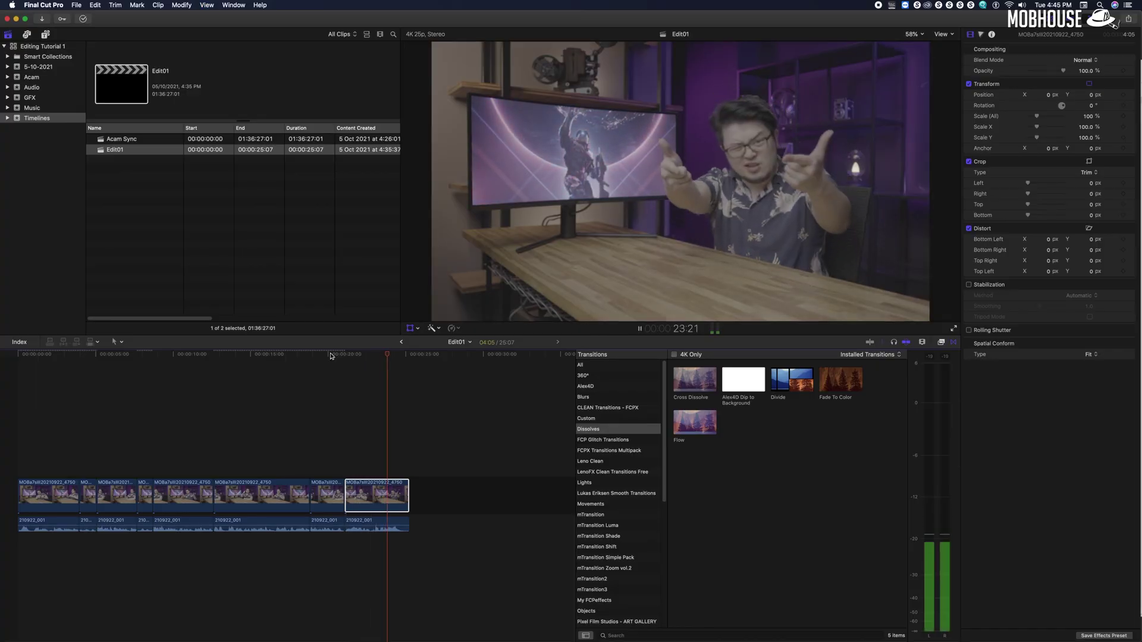
key(Right)
key(alt+k)
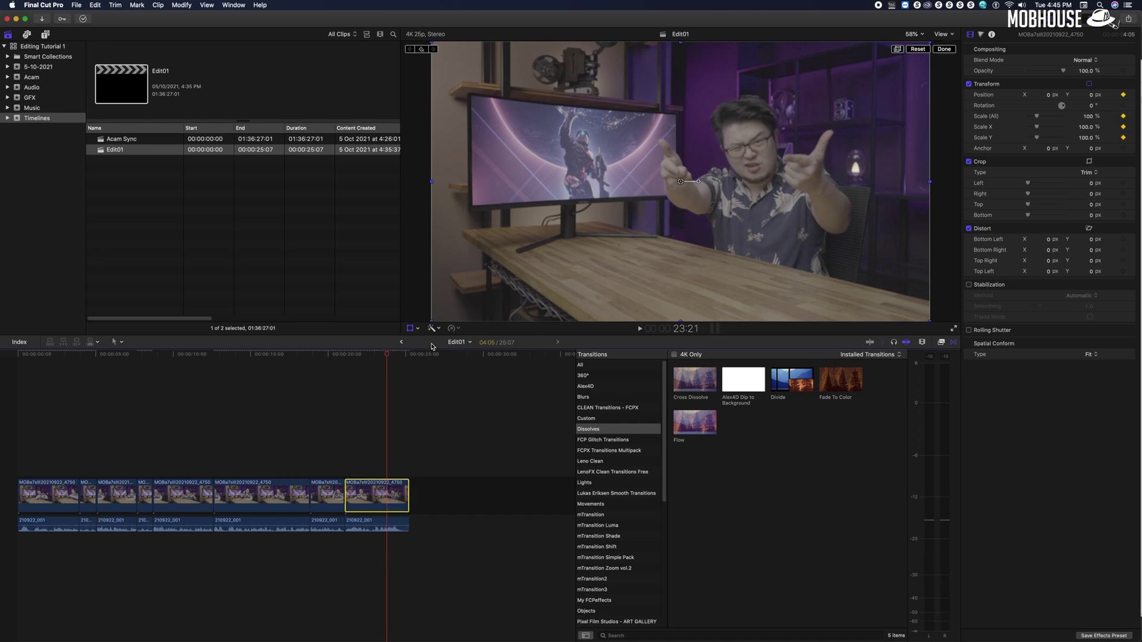
text(150)
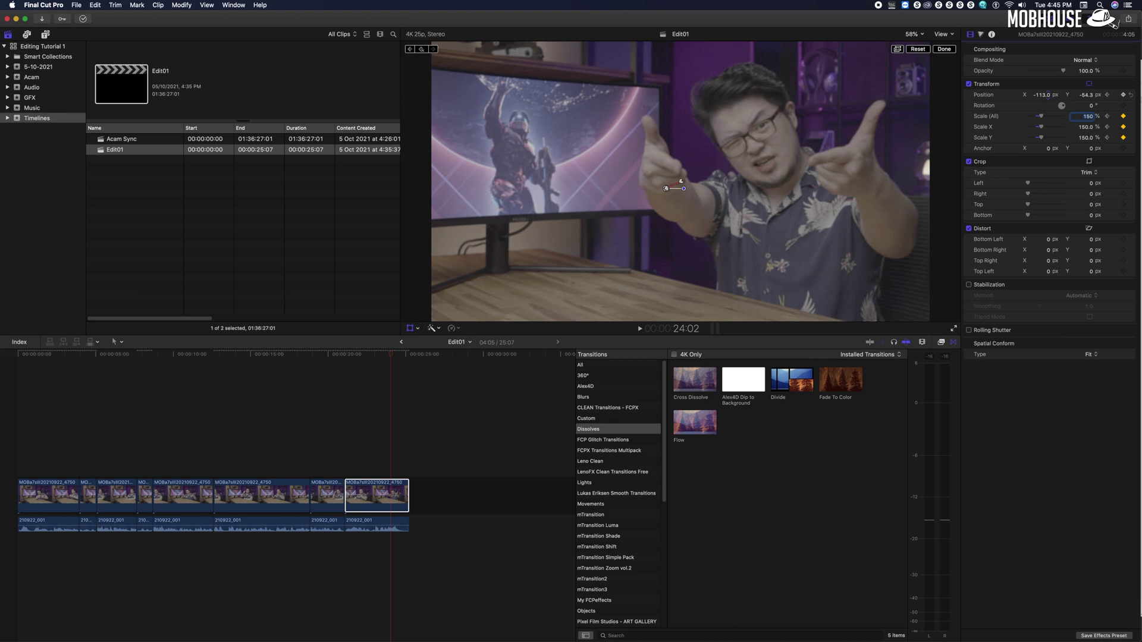
Select every clip in the timeline and return the playhead to the start.
click(53, 408)
key(super+a)
key(Home)
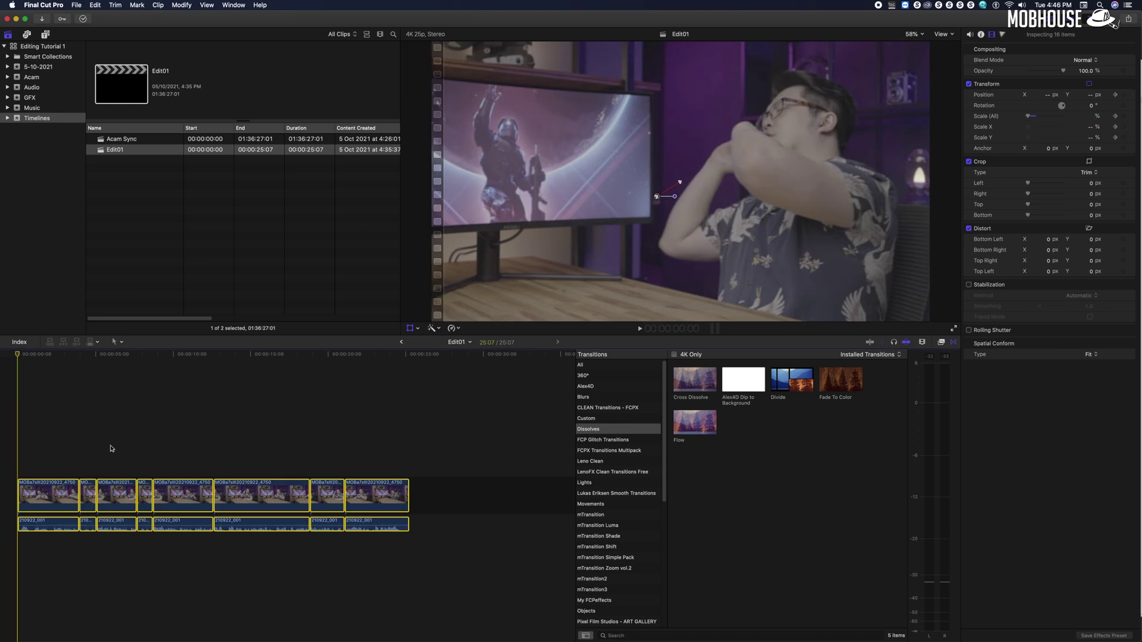